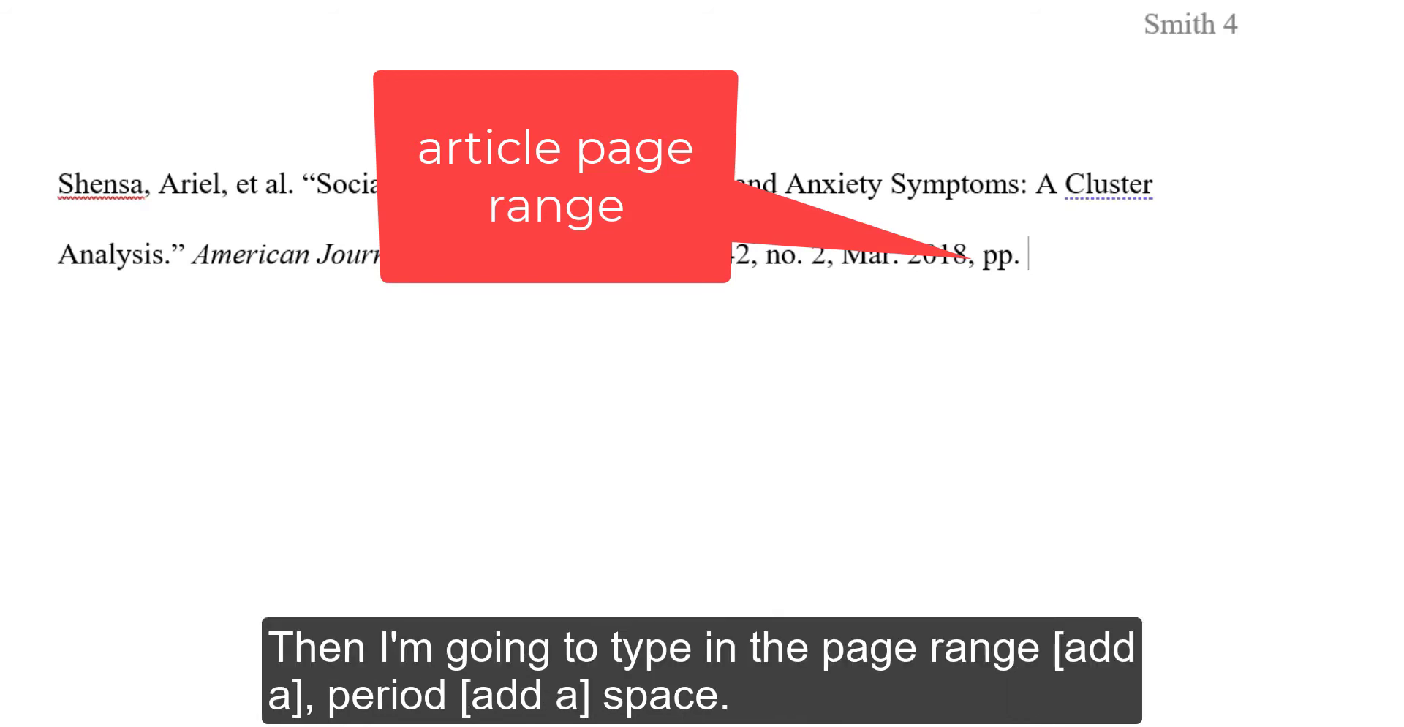
Add the page range 116-128., an italicized EBSCOhost, and ', doi' to the Works Cited entry.
type("116-128.")
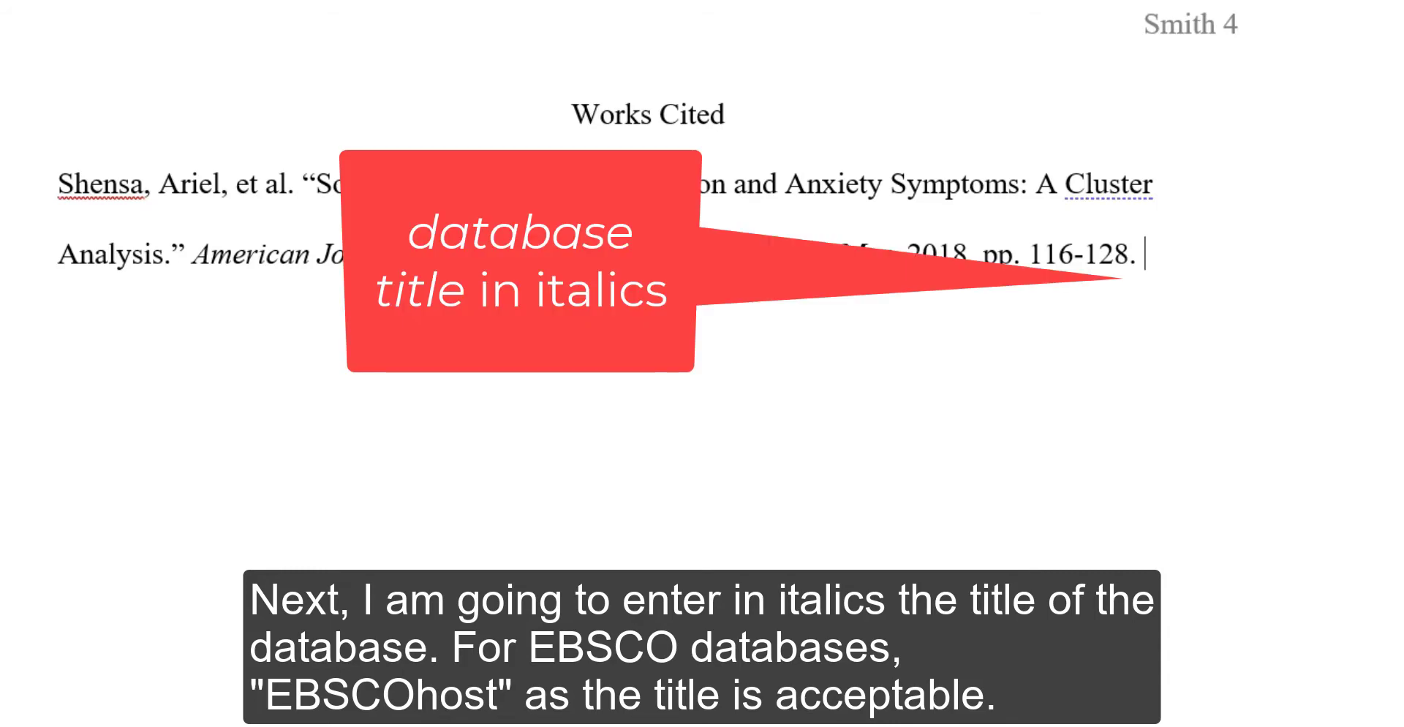
type("EBSCOhost")
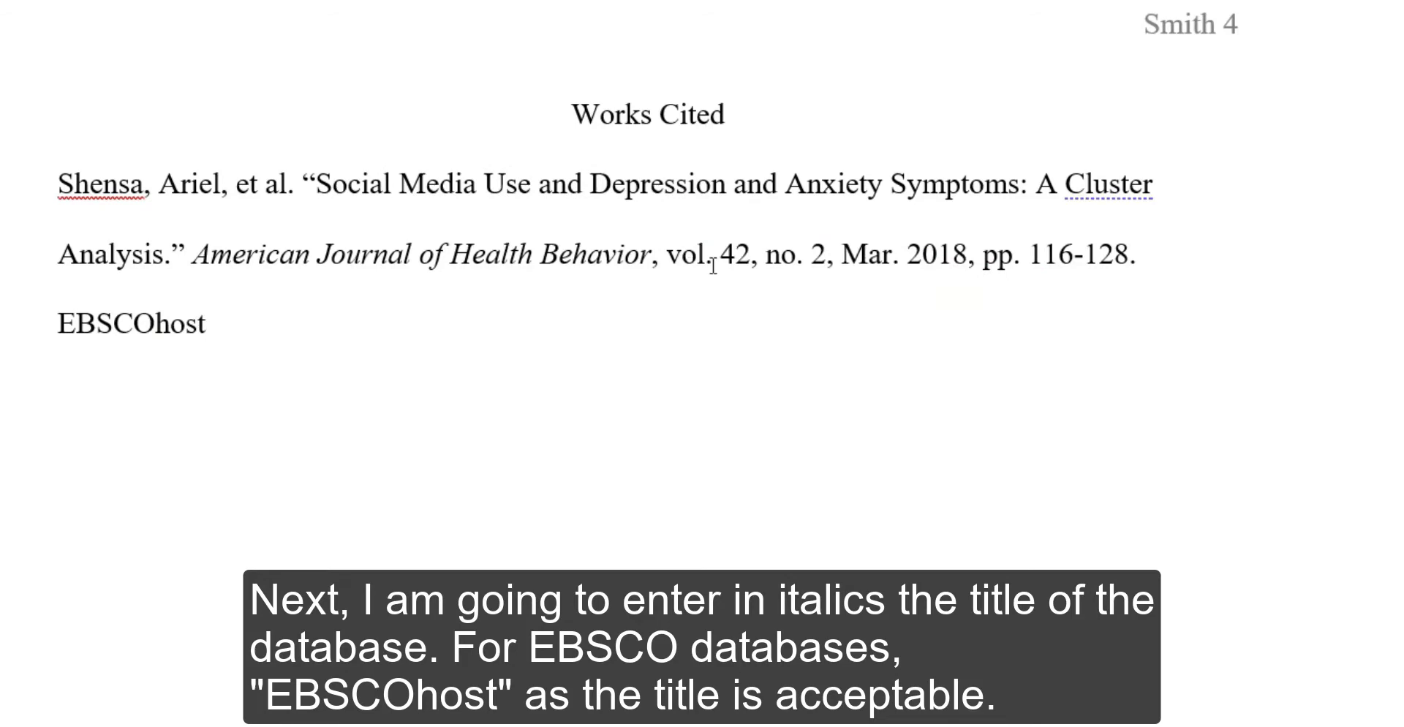
left_click_drag(221, 326, 26, 315)
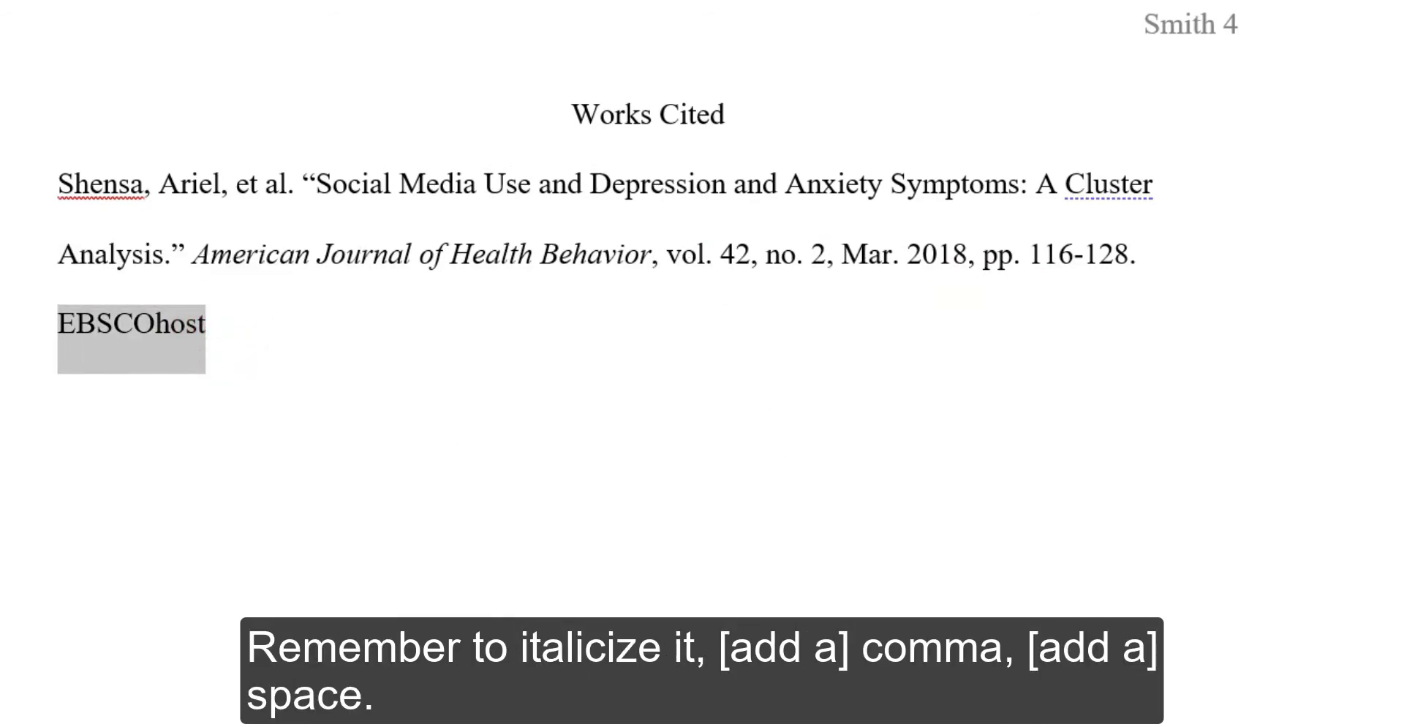
key("ctrl+i")
left_click(250, 340)
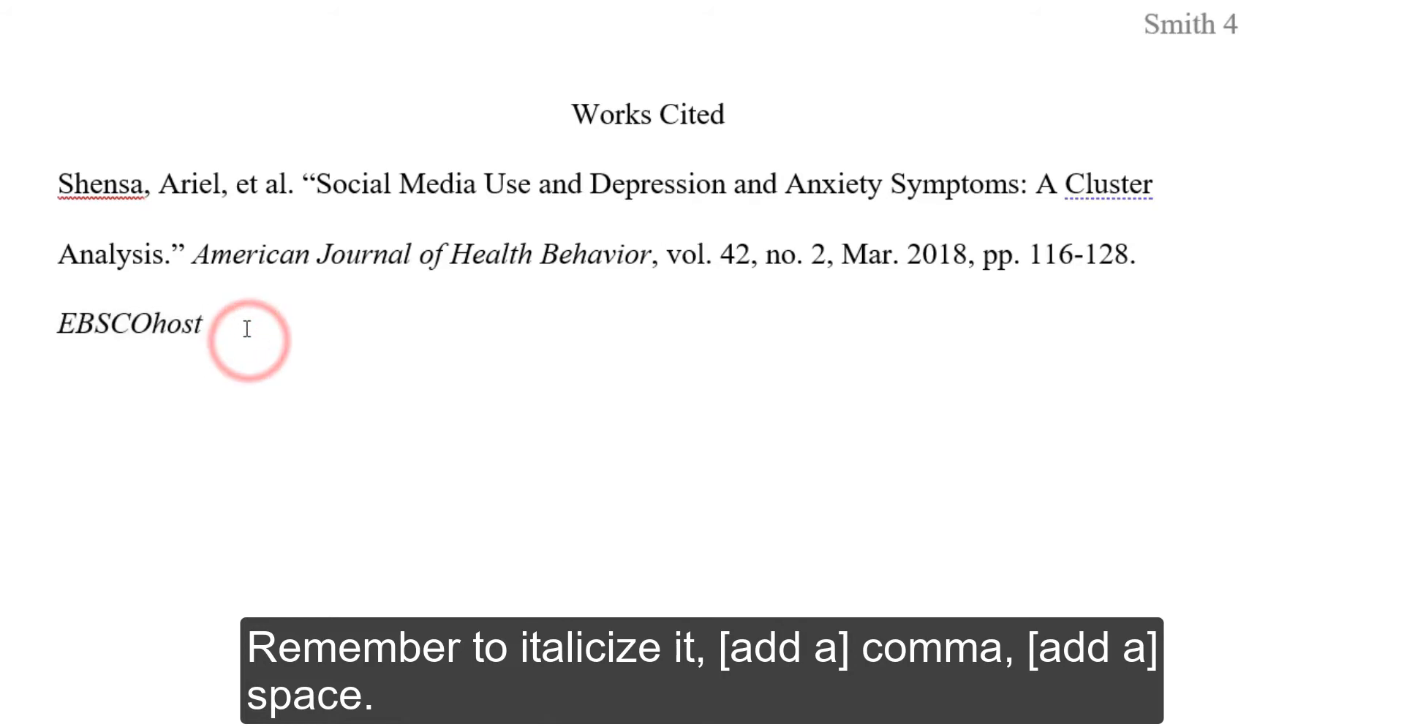
type(",")
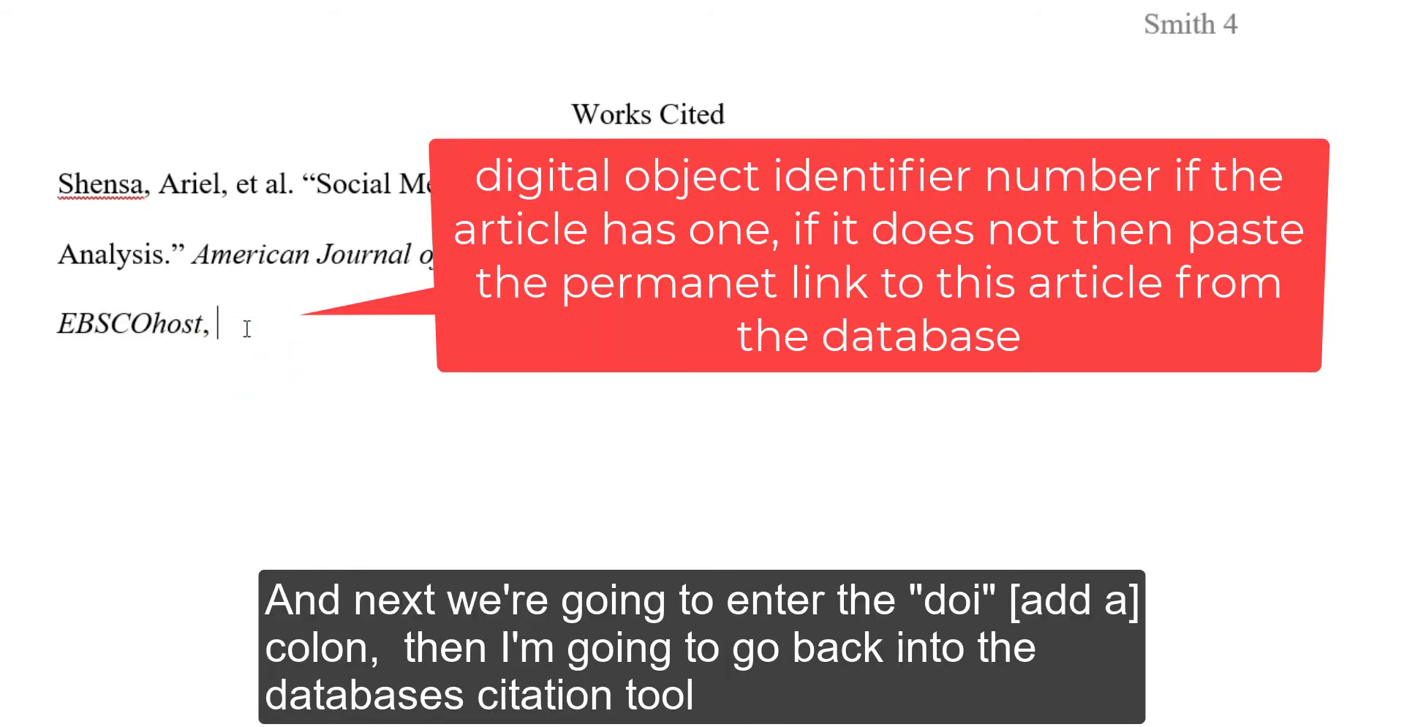
type(" doi")
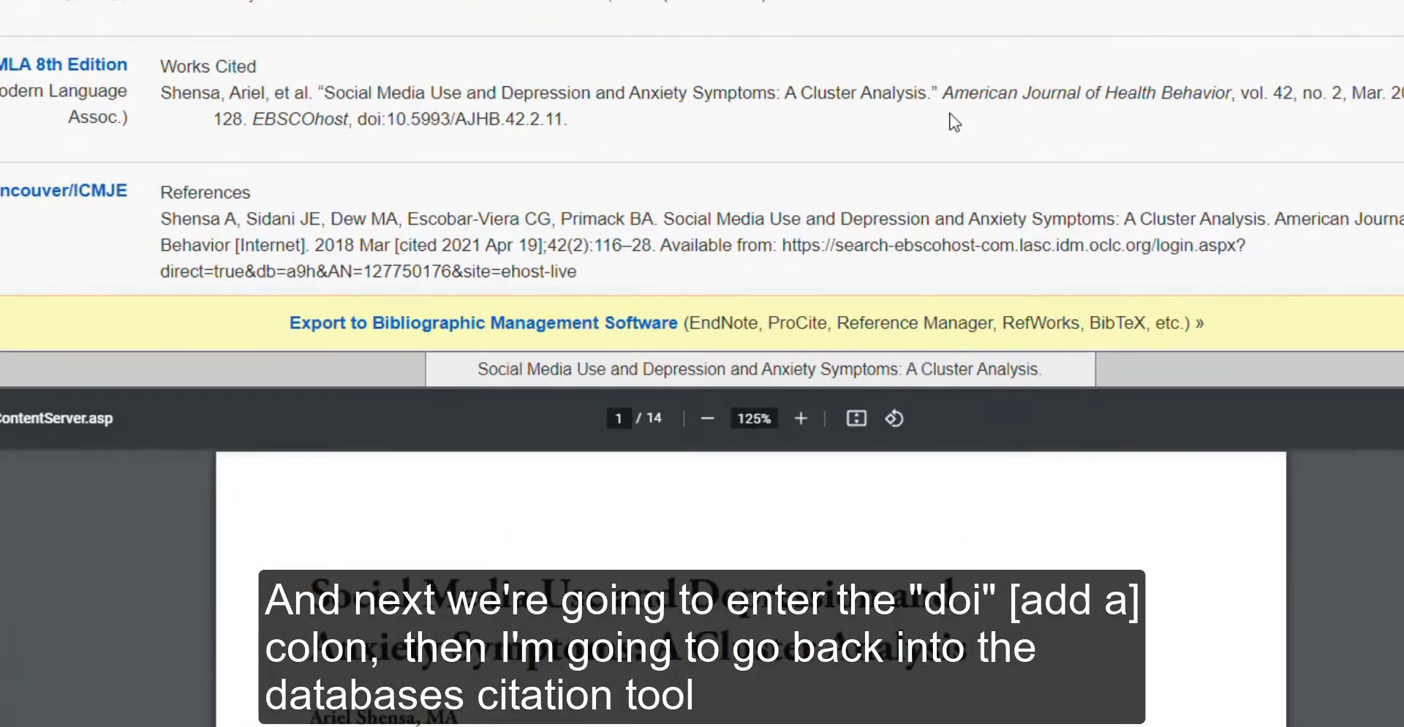
Copy the DOI 10.5993/AJHB.42.2.11 from the MLA citation in EBSCOhost's Cite panel.
left_click_drag(565, 120, 404, 122)
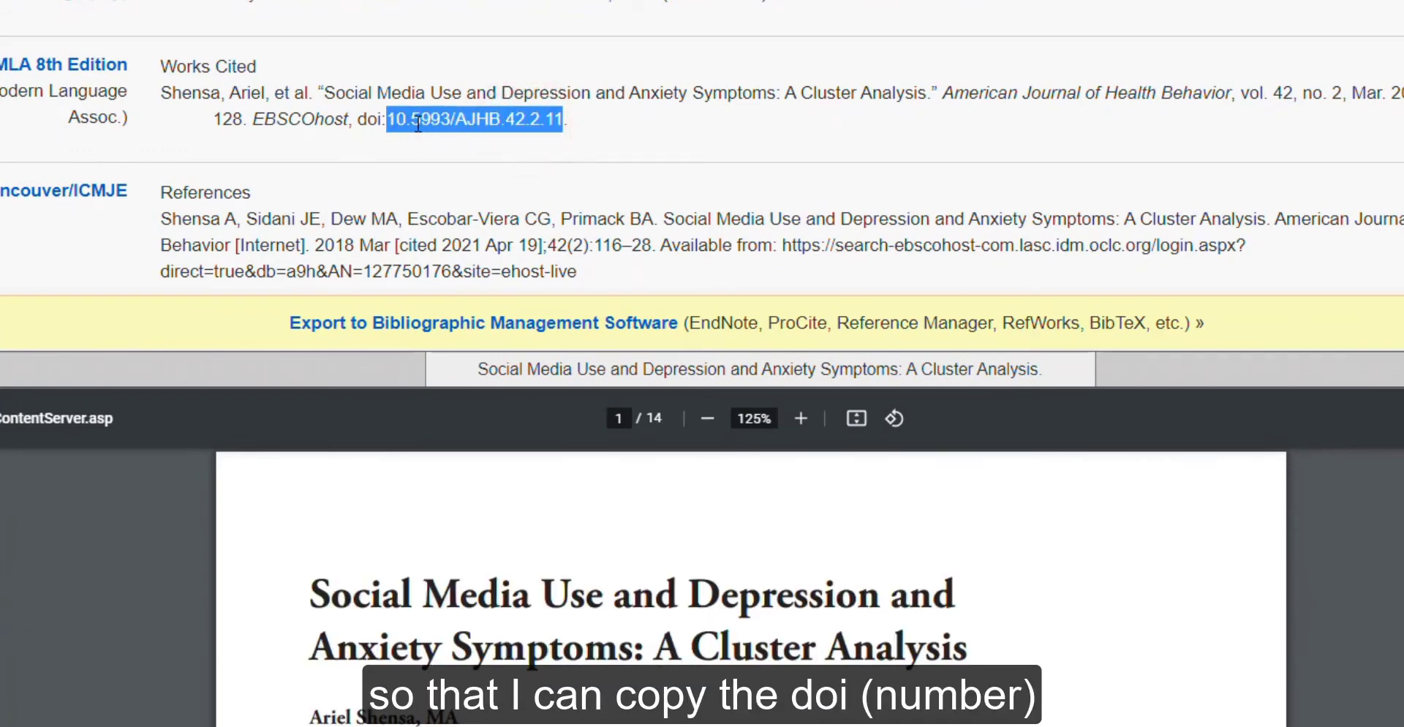
right_click(418, 122)
left_click(462, 141)
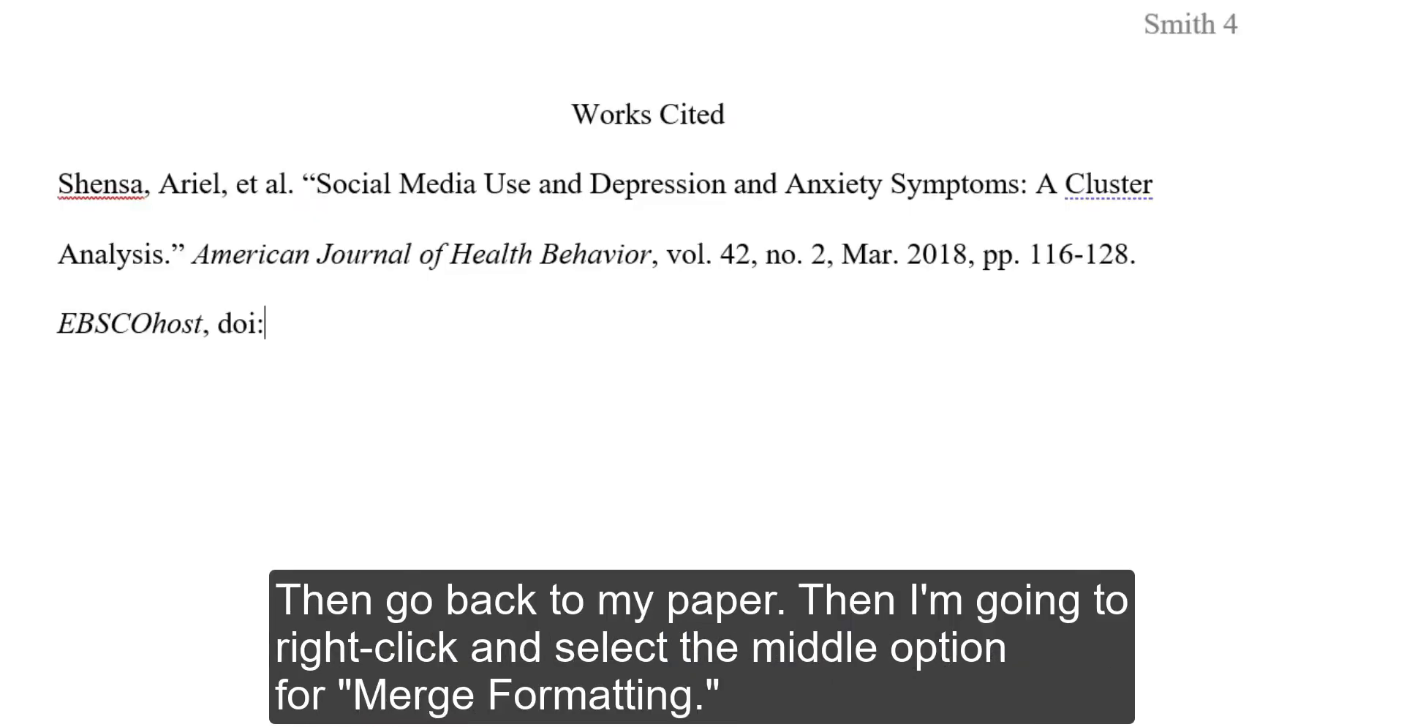
Paste the DOI after 'doi:' with Merge Formatting so it matches the entry's font.
left_click(289, 315)
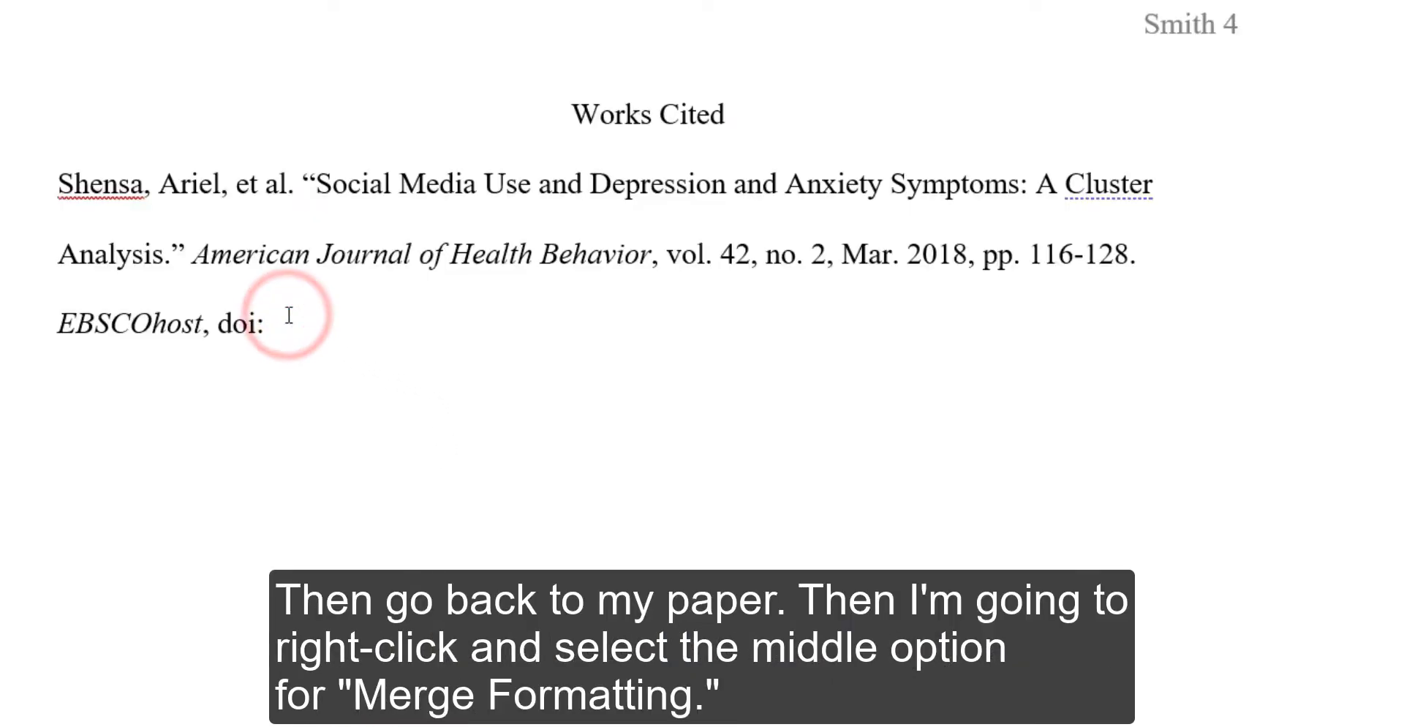
right_click(289, 315)
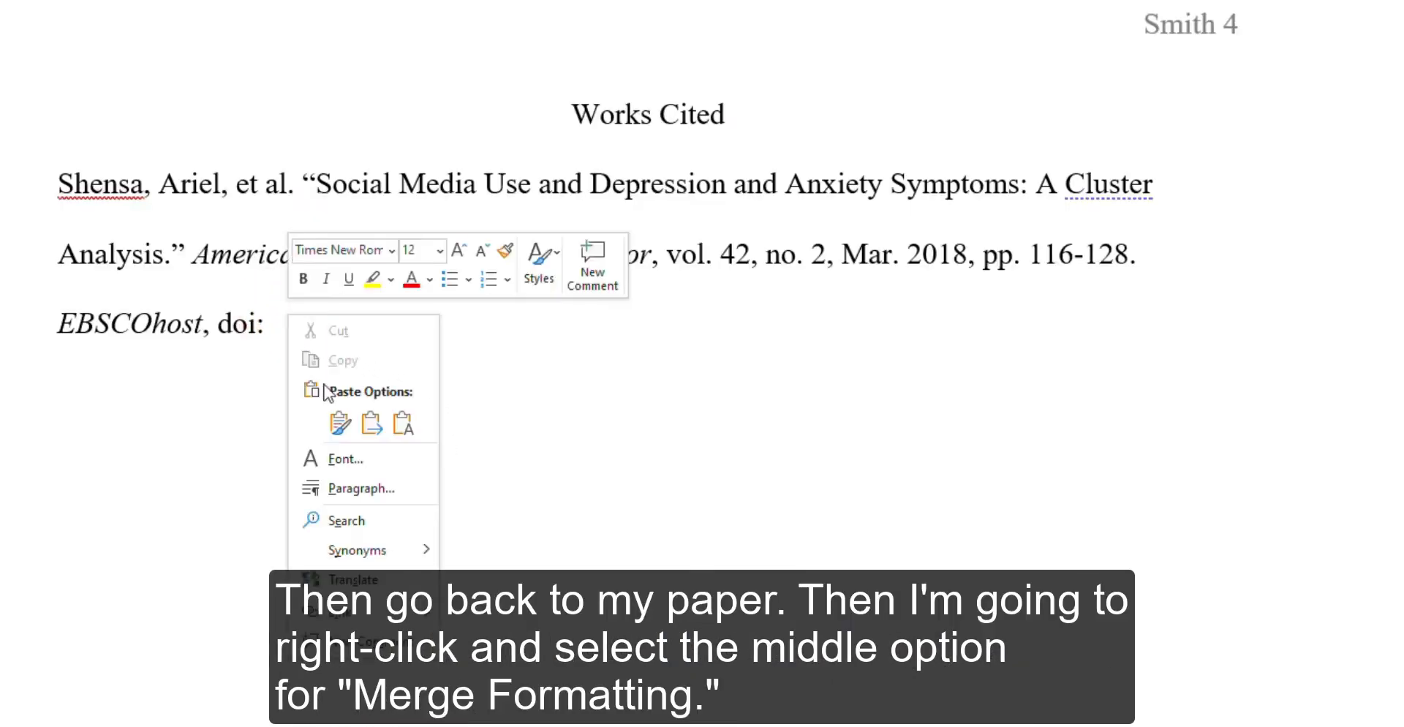
left_click(371, 423)
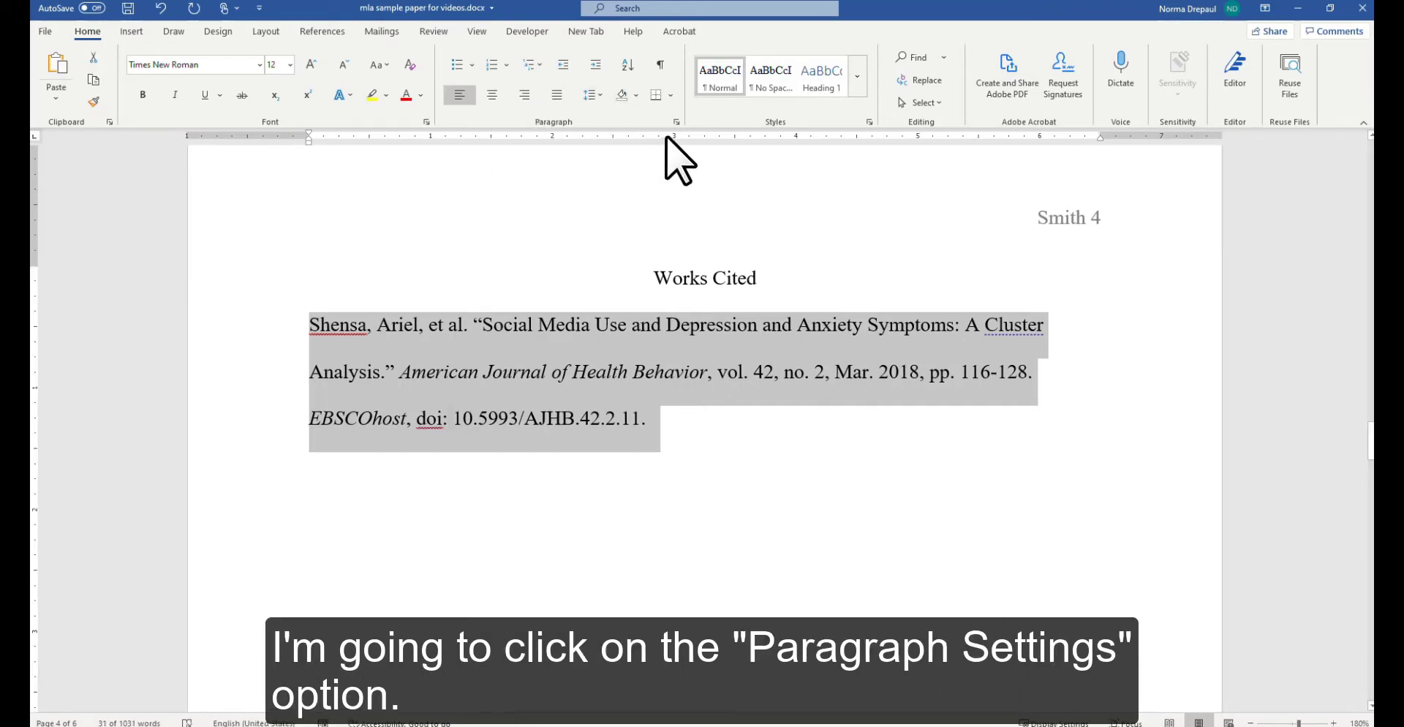
Apply a 0.5" hanging indent to the Works Cited entry in the Paragraph dialog.
left_click(677, 121)
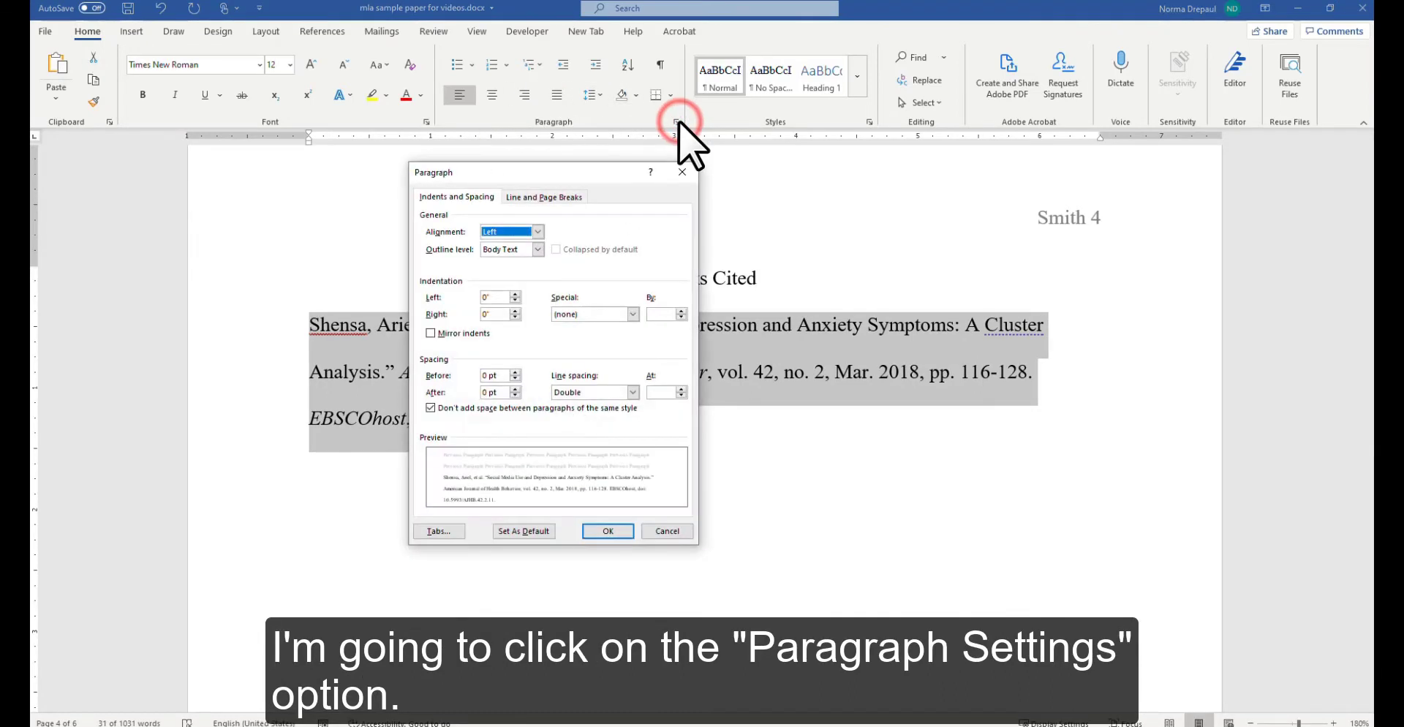
left_click_drag(622, 176, 626, 72)
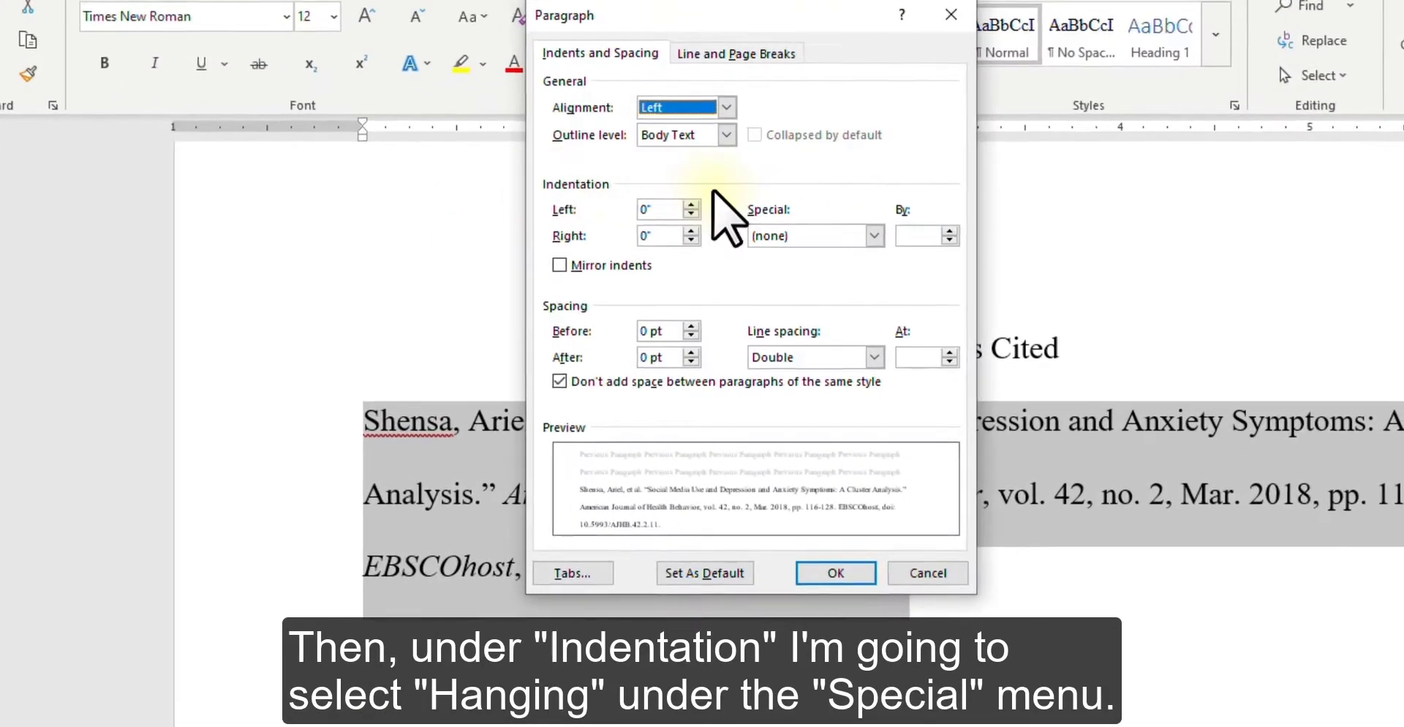
left_click(804, 235)
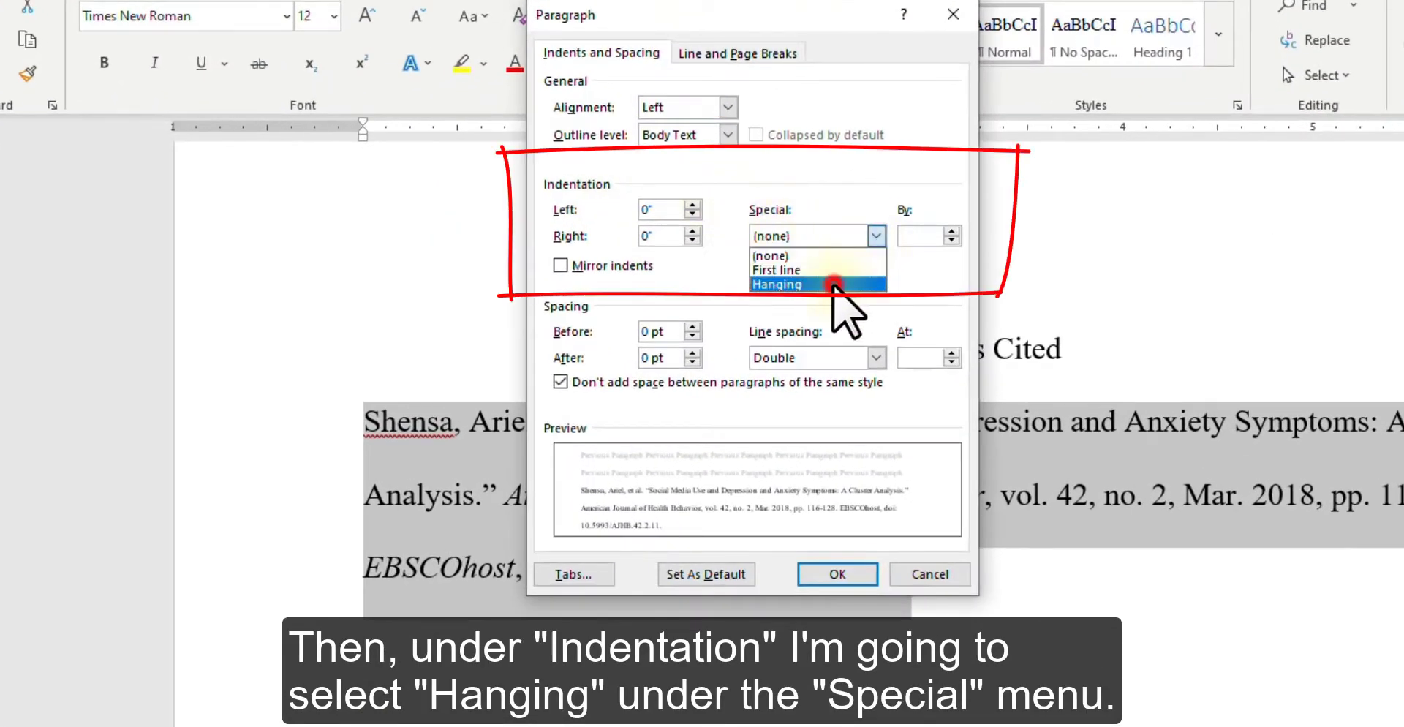
left_click(831, 289)
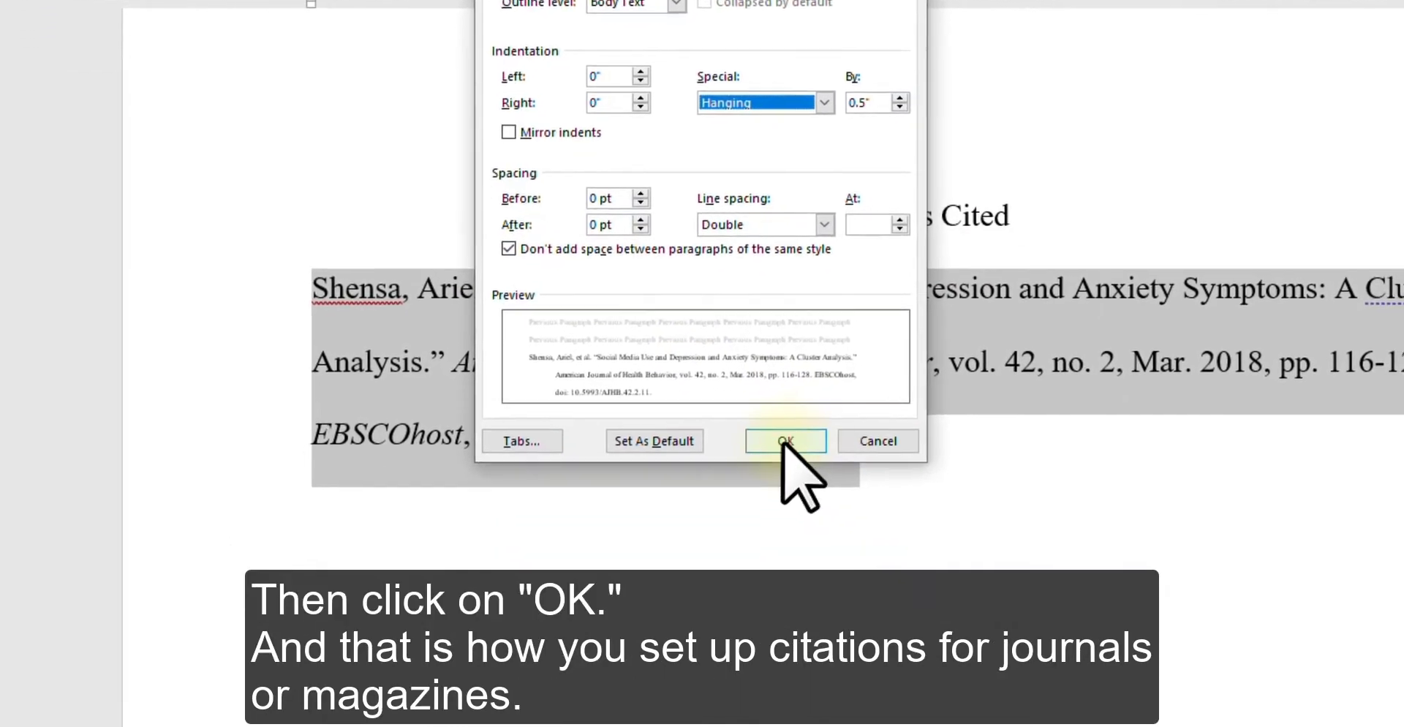
left_click(780, 424)
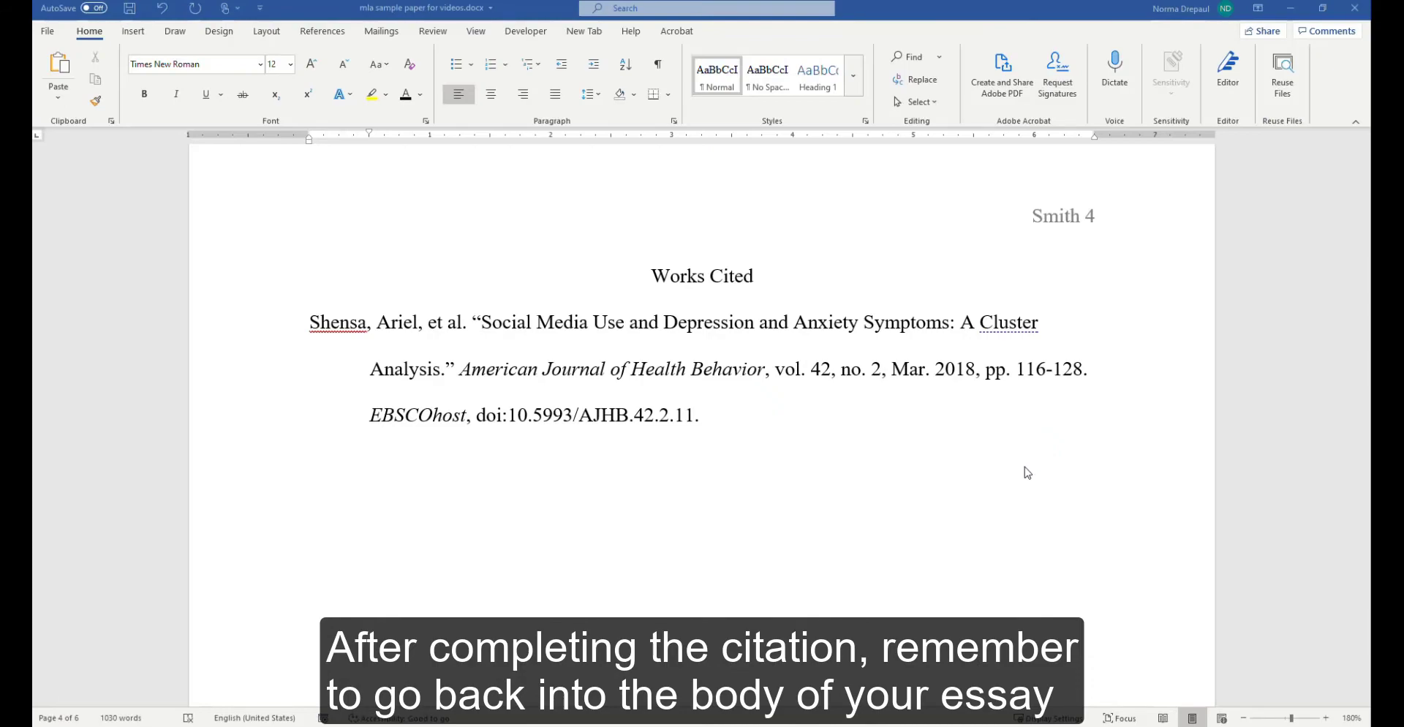
Scroll up from the Works Cited page to the essay body text on page 3.
scroll(1024, 476, "up", 15)
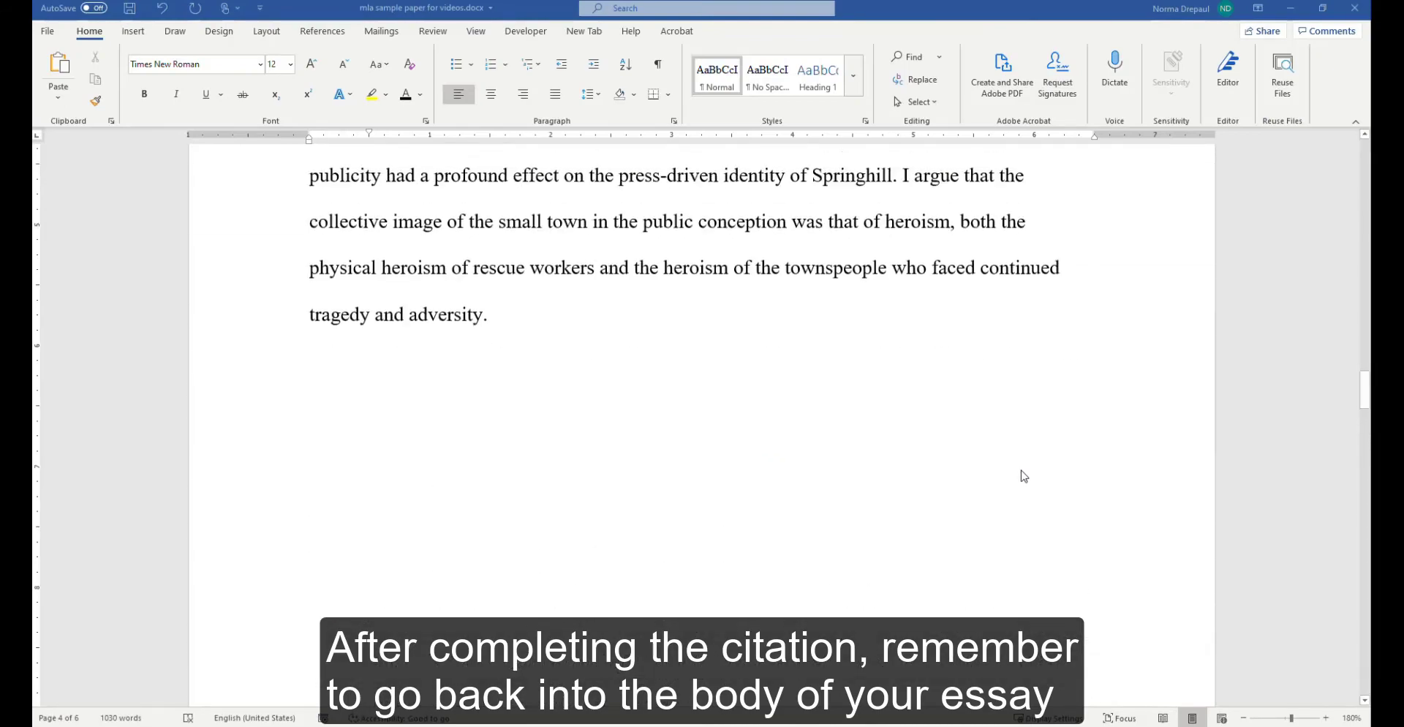
scroll(1024, 476, "up", 5)
scroll(1021, 479, "down", 12)
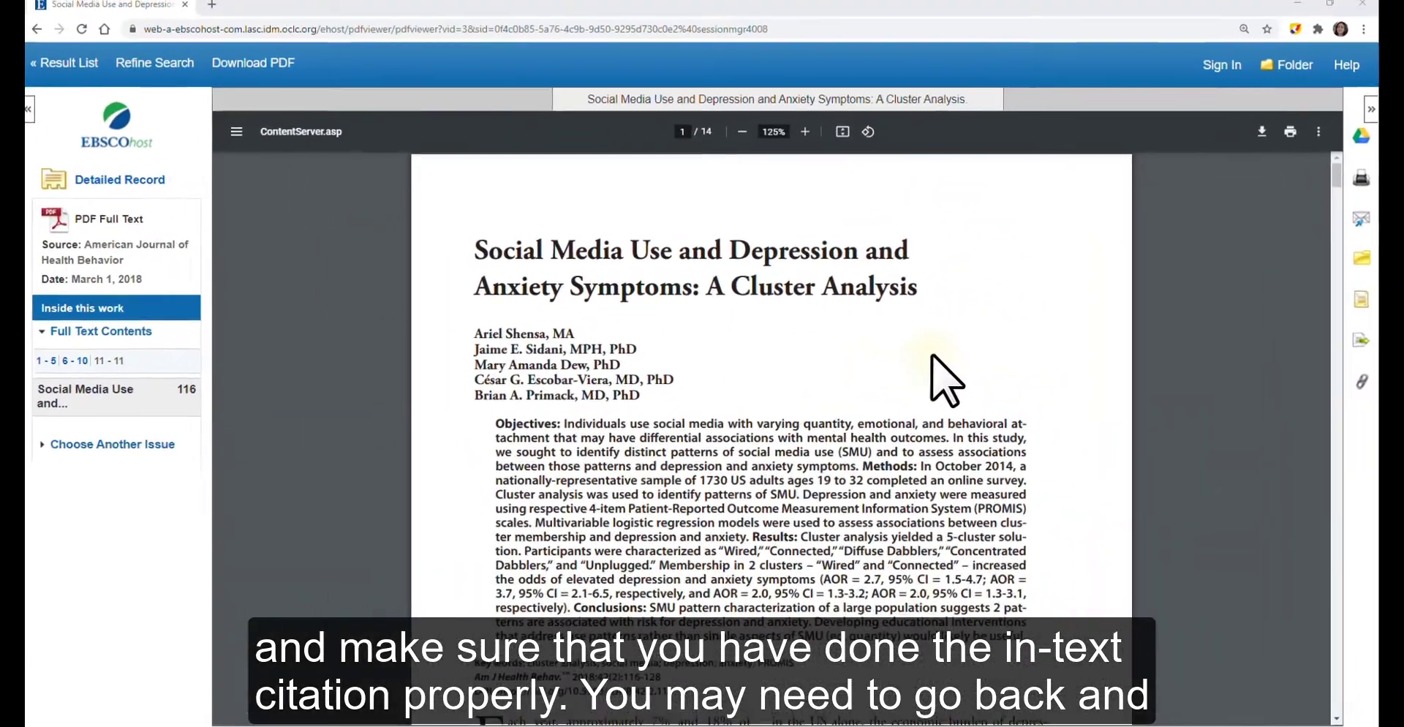
Scroll the article's PDF from page 1 into the Results section toward printed page 124.
scroll(938, 366, "down", 15)
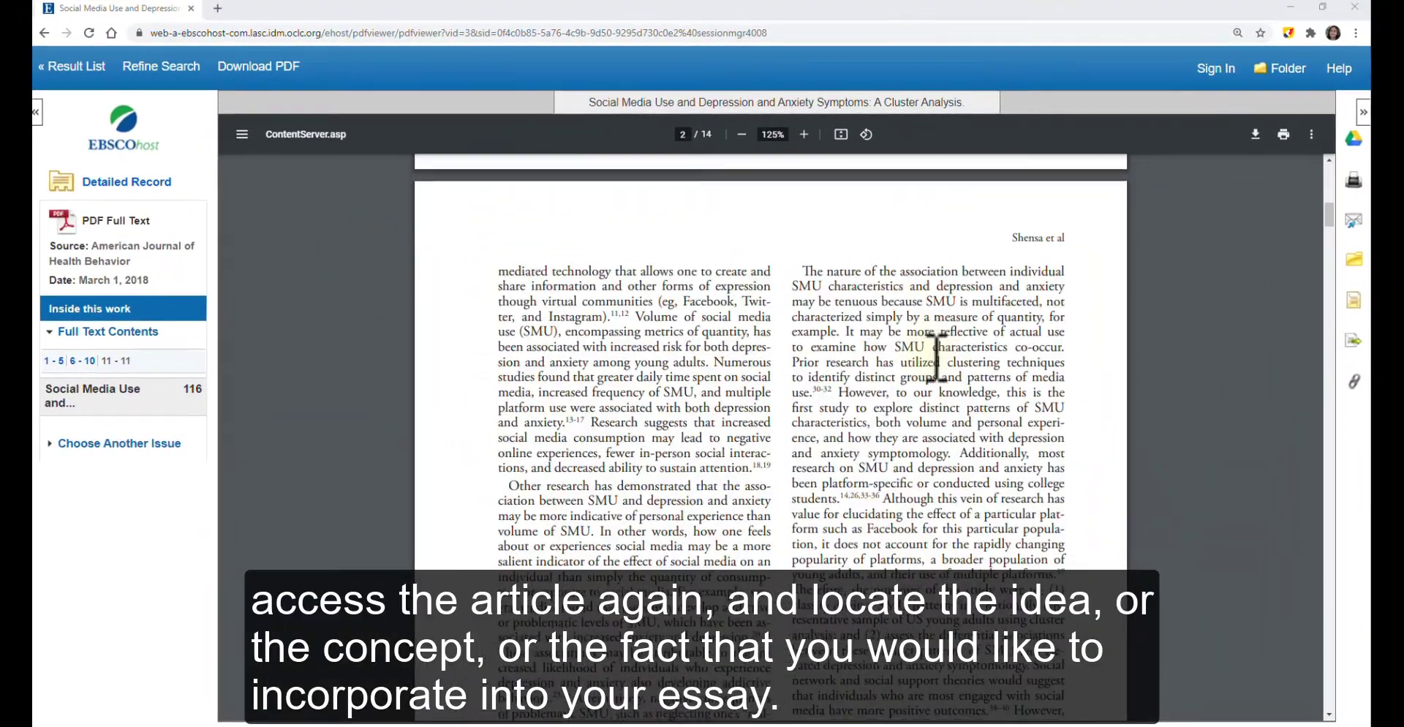
scroll(938, 356, "down", 5)
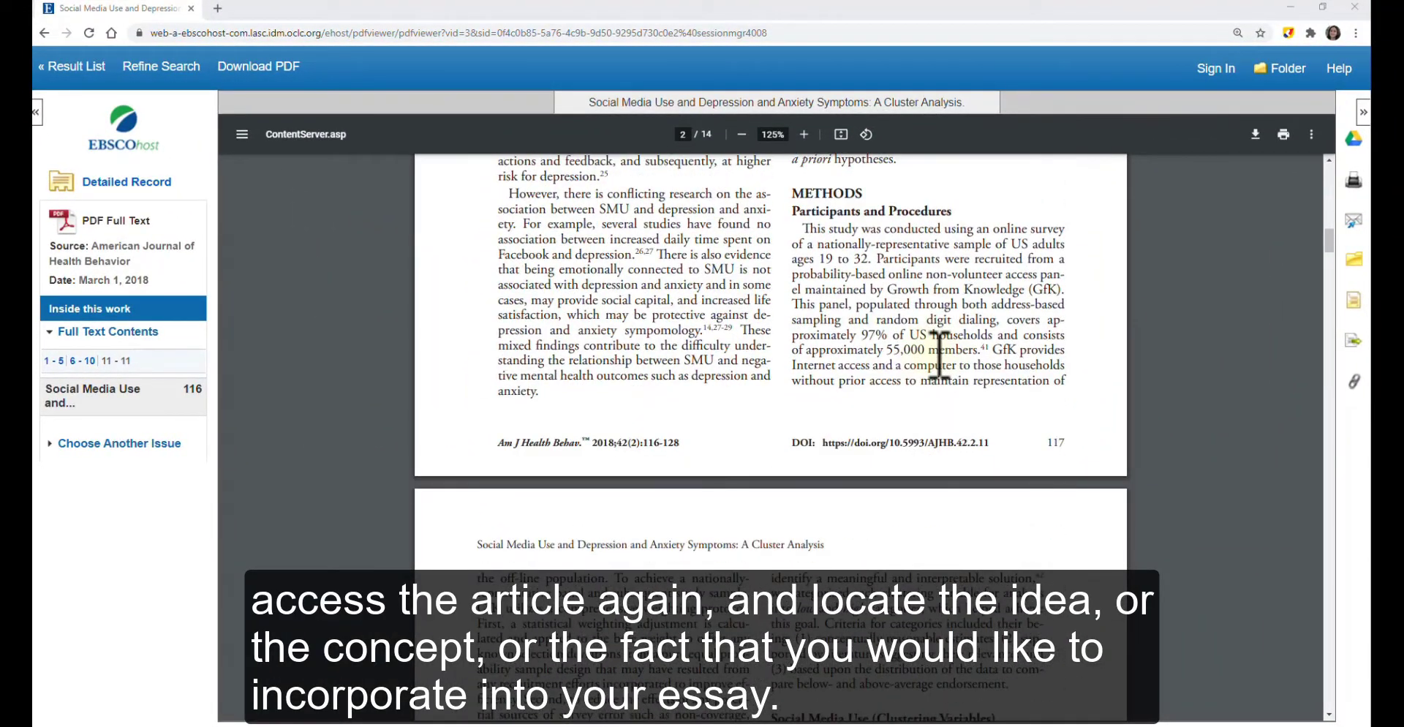
scroll(940, 356, "down", 1)
scroll(938, 356, "down", 6)
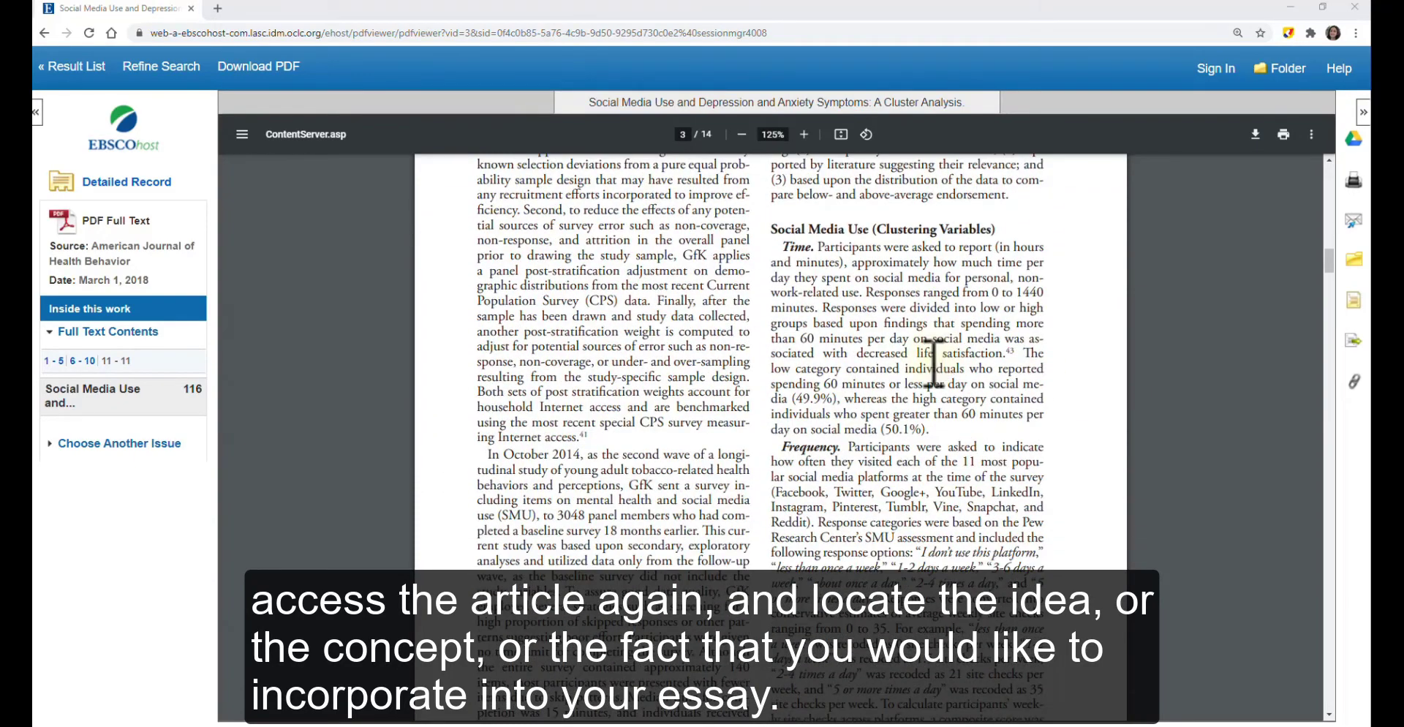
scroll(932, 354, "down", 20)
scroll(928, 370, "down", 20)
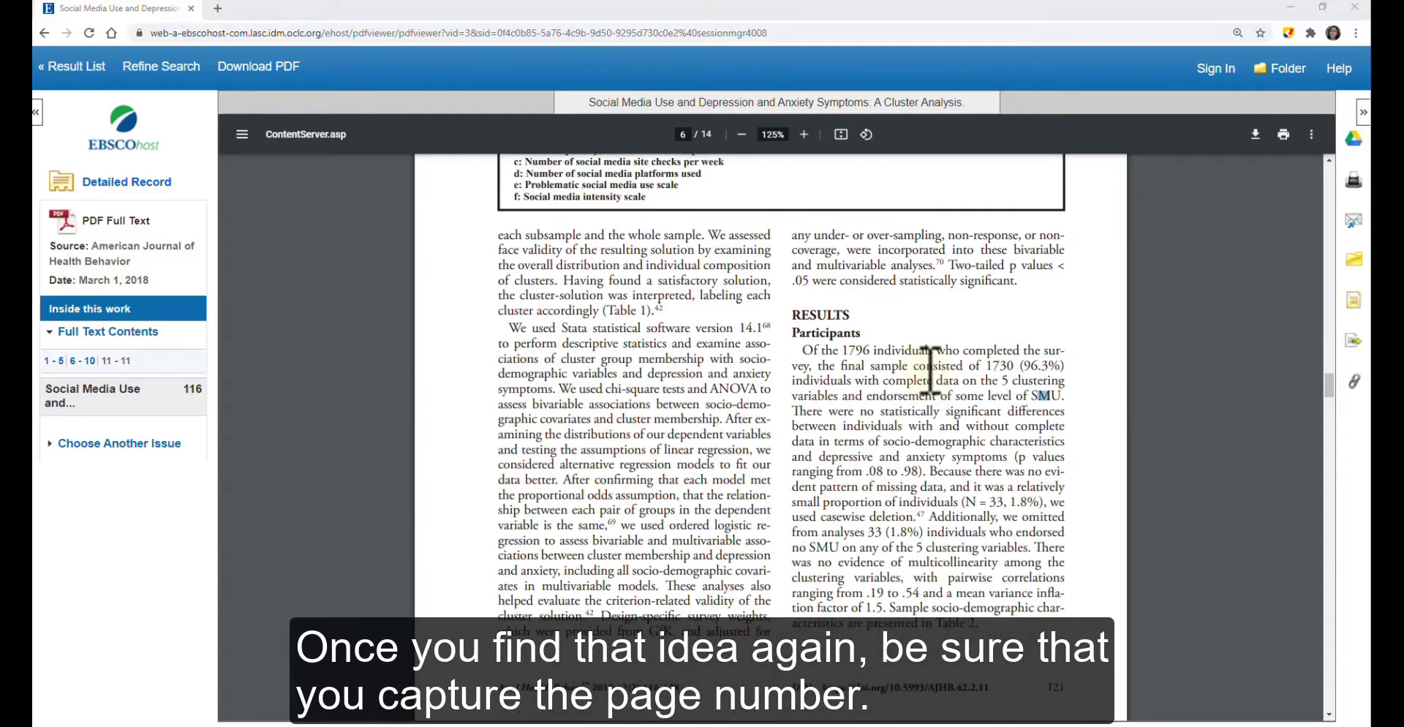
scroll(936, 371, "down", 15)
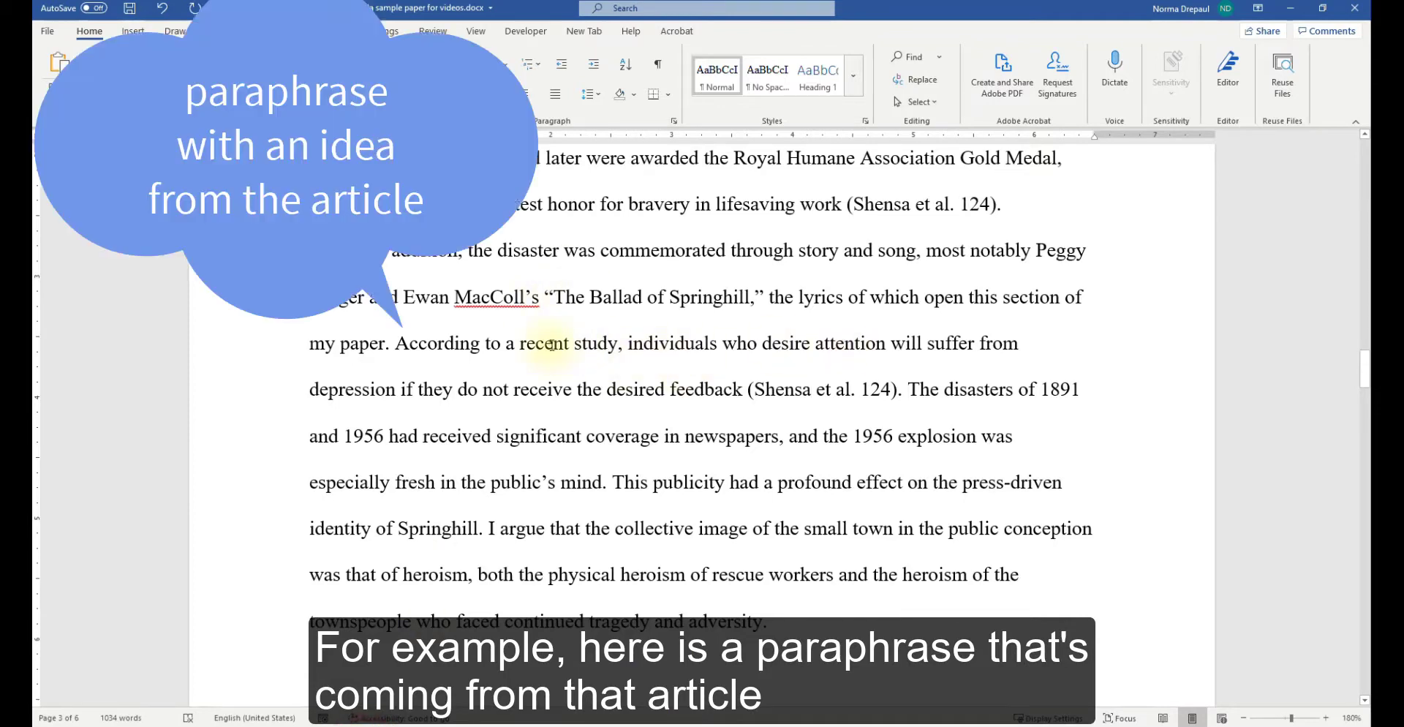
Highlight the paraphrased sentence ending (Shensa et al. 124) as an example, then deselect it.
left_click_drag(401, 344, 698, 395)
left_click(697, 392)
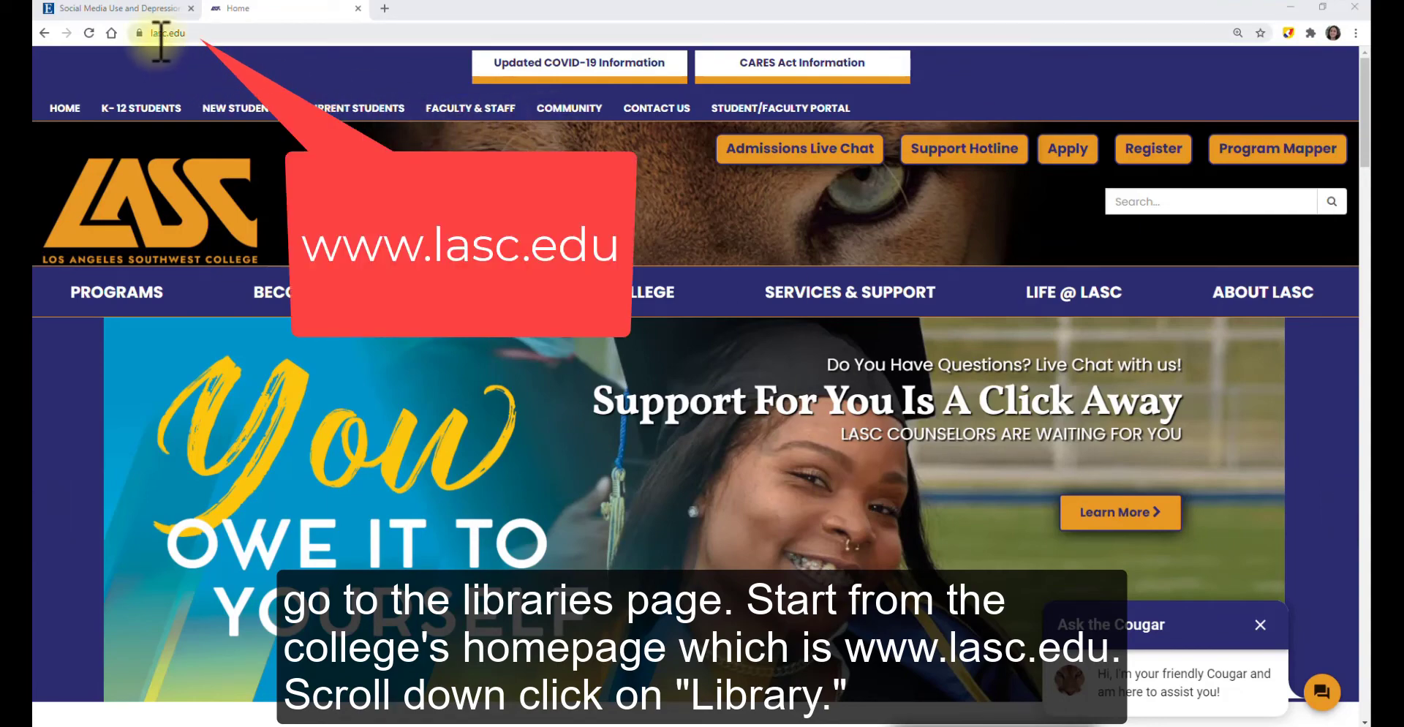
Go from the LASC homepage to the Library page and then Library Home.
scroll(627, 329, "down", 4)
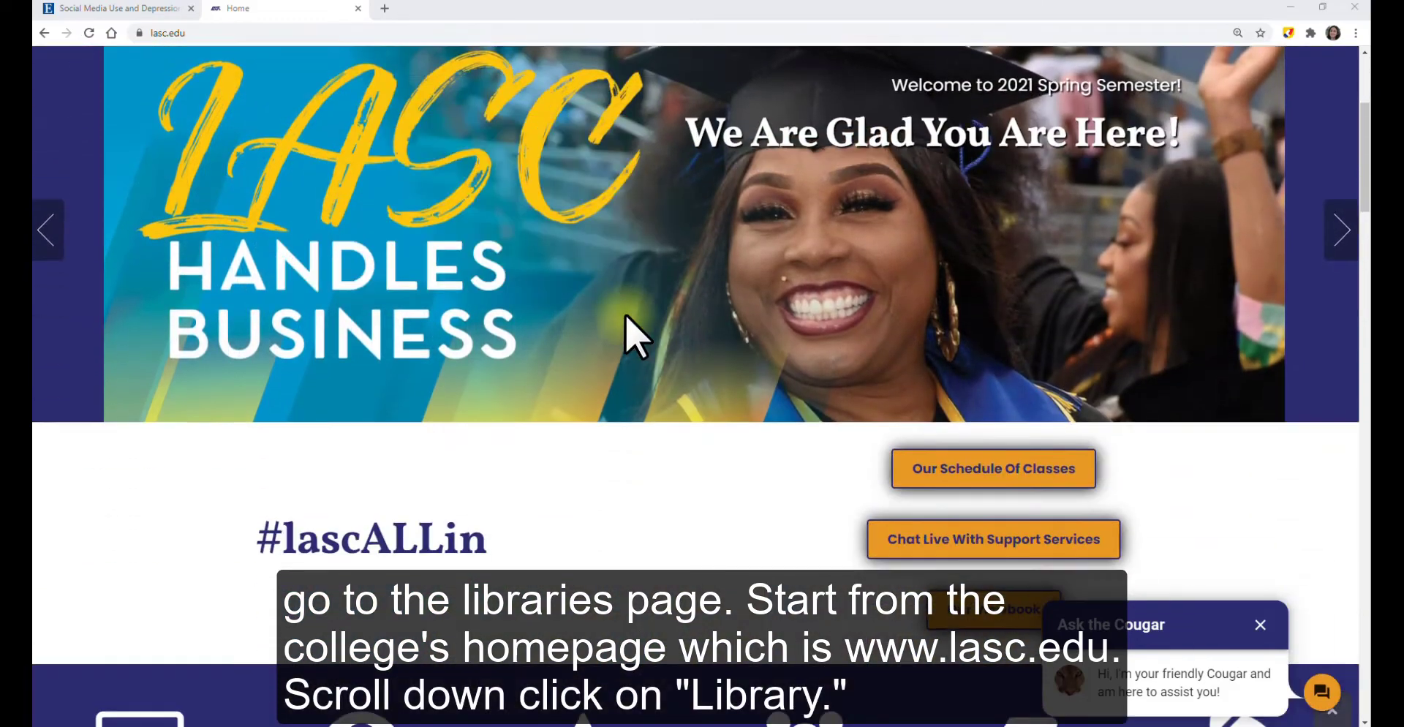
scroll(627, 329, "down", 5)
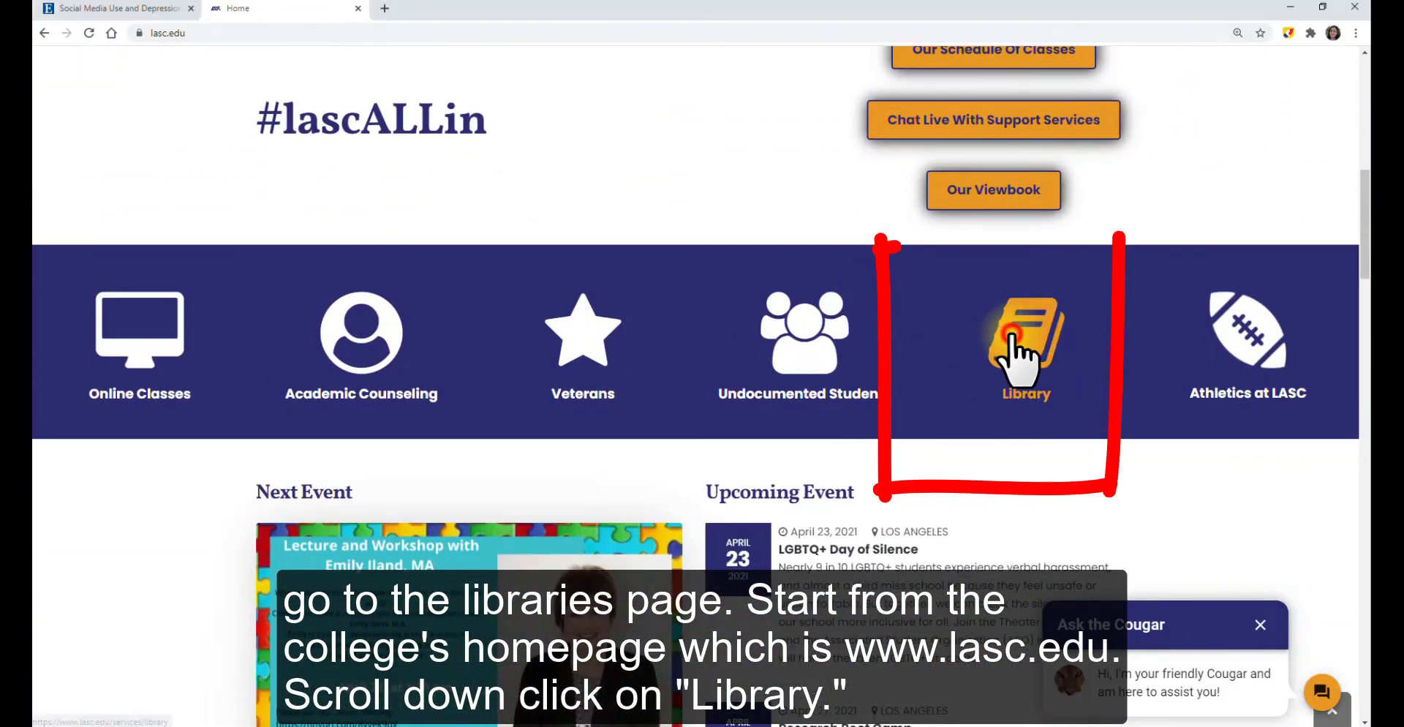
left_click(1011, 351)
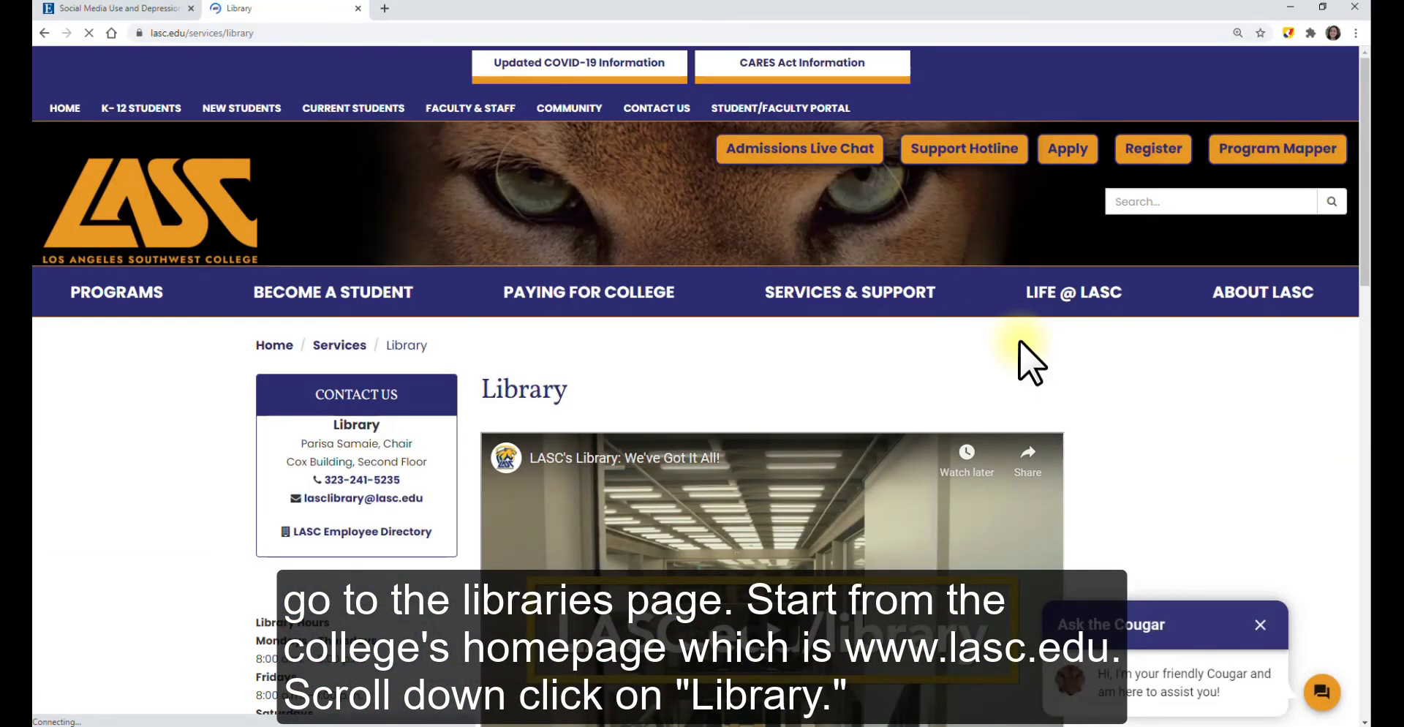
scroll(1020, 340, "down", 9)
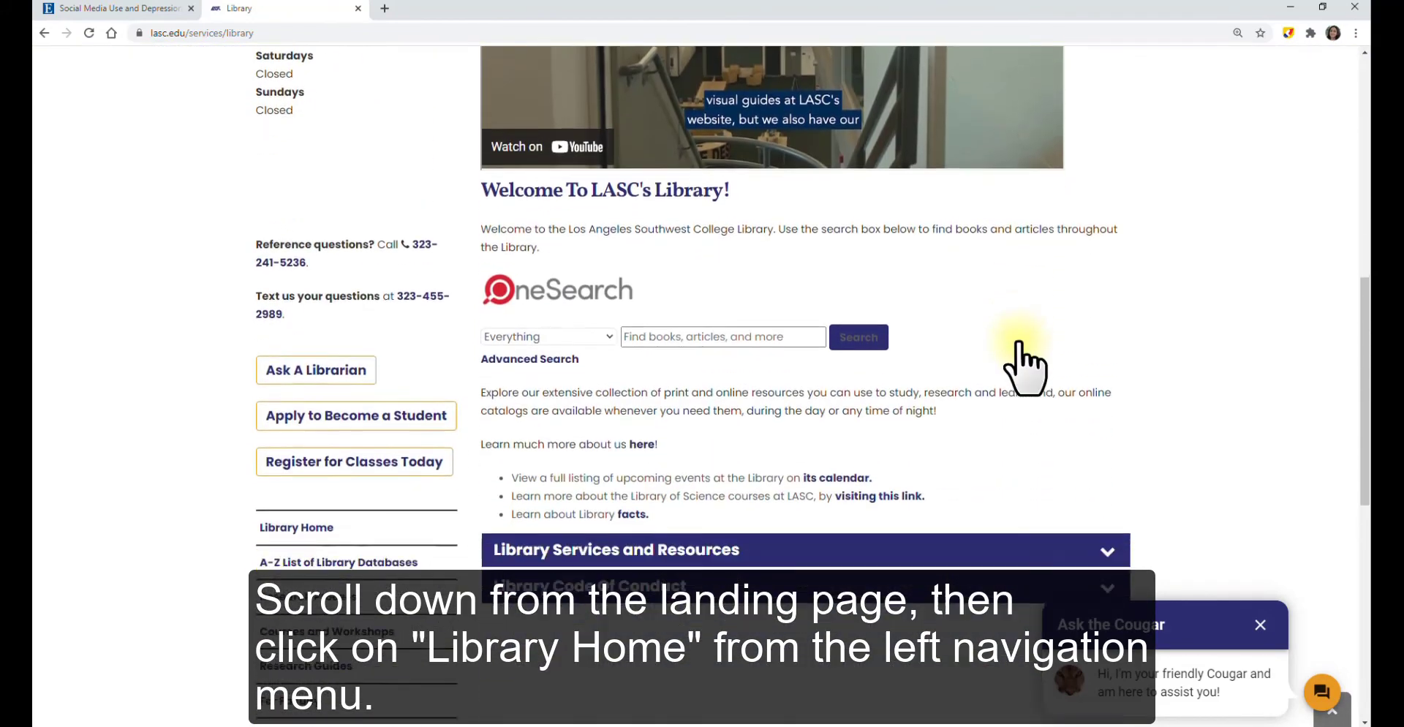
scroll(1020, 343, "down", 1)
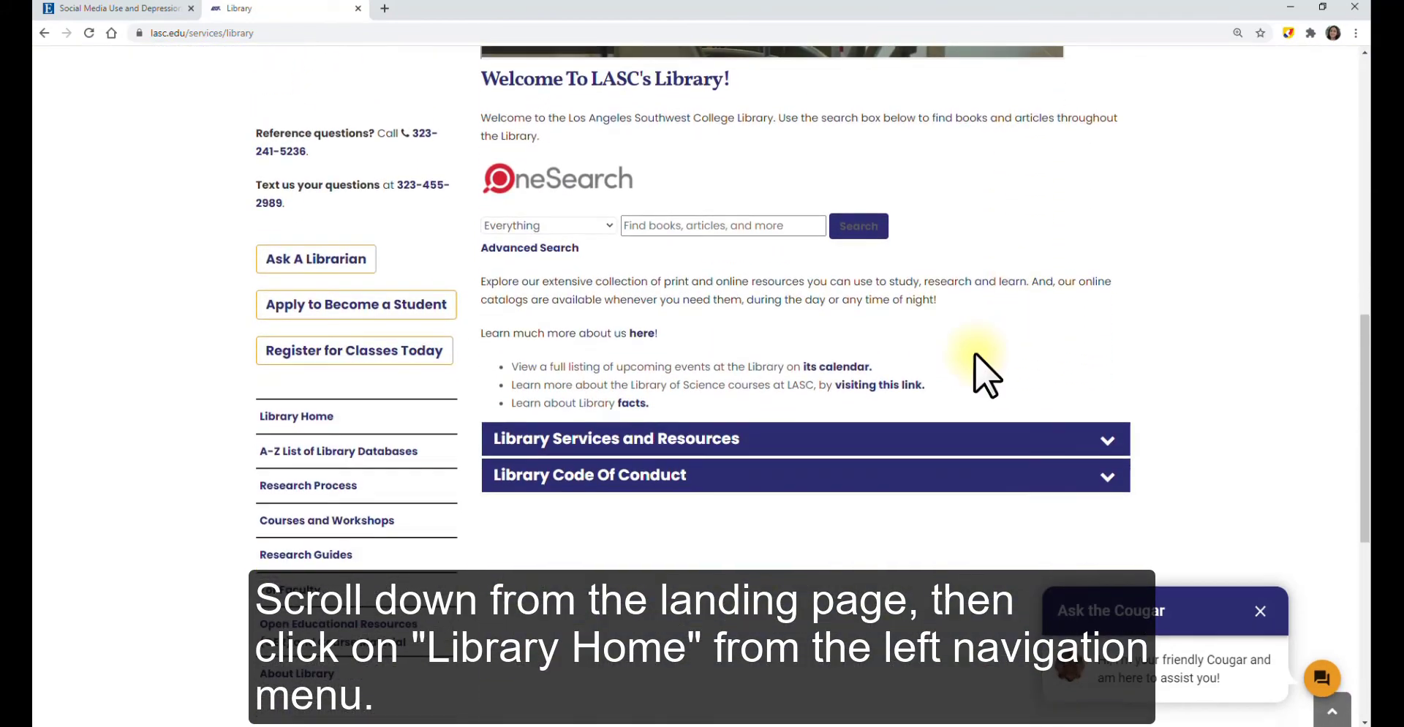
left_click(300, 417)
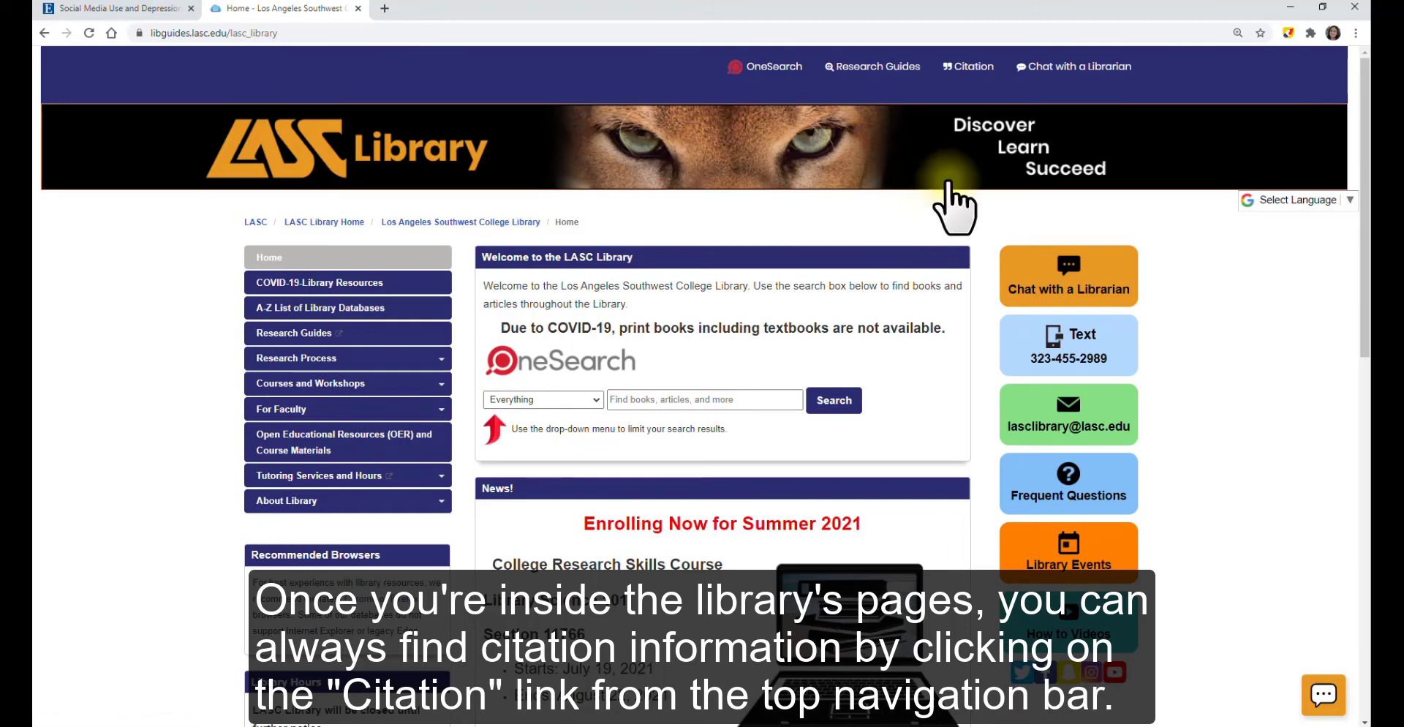
Open Columbia College's MLA in-text citation guide via Citation, MLA Citation Style, and In-Text Citation.
left_click(964, 68)
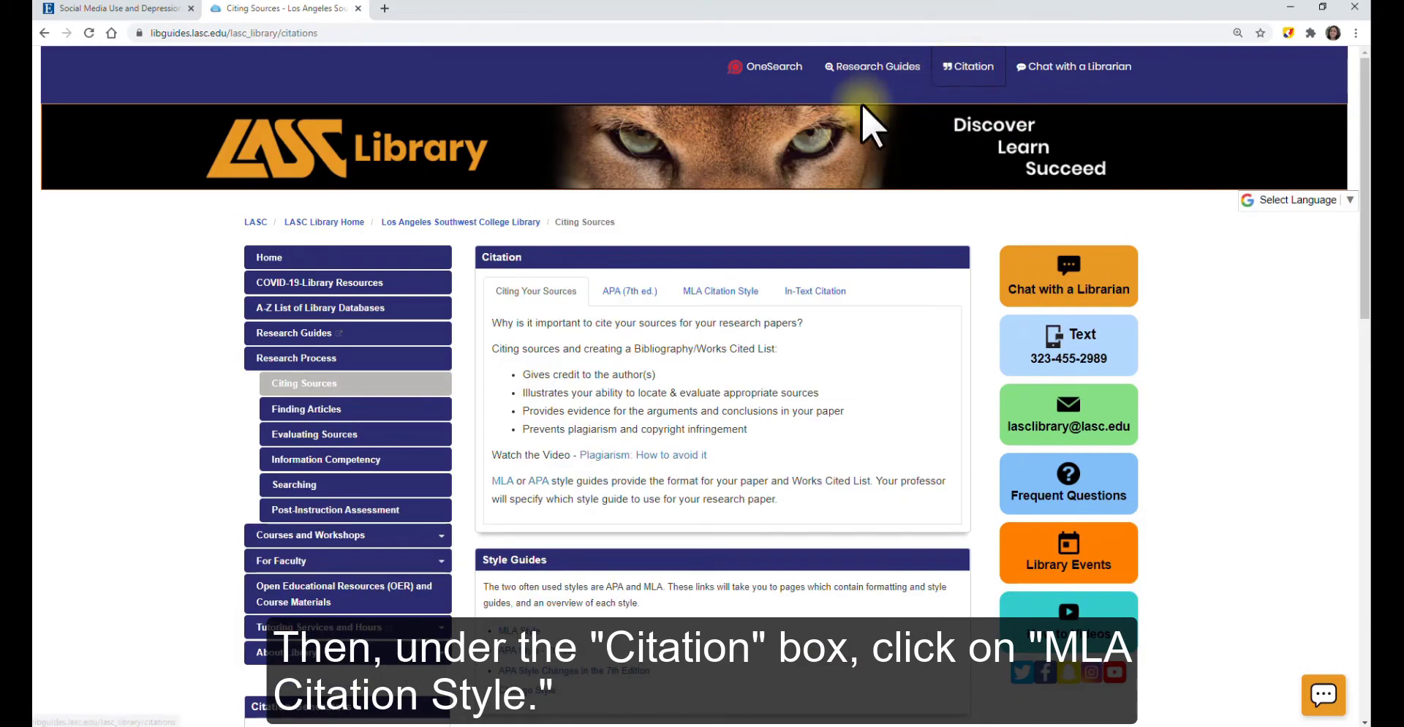
left_click(722, 292)
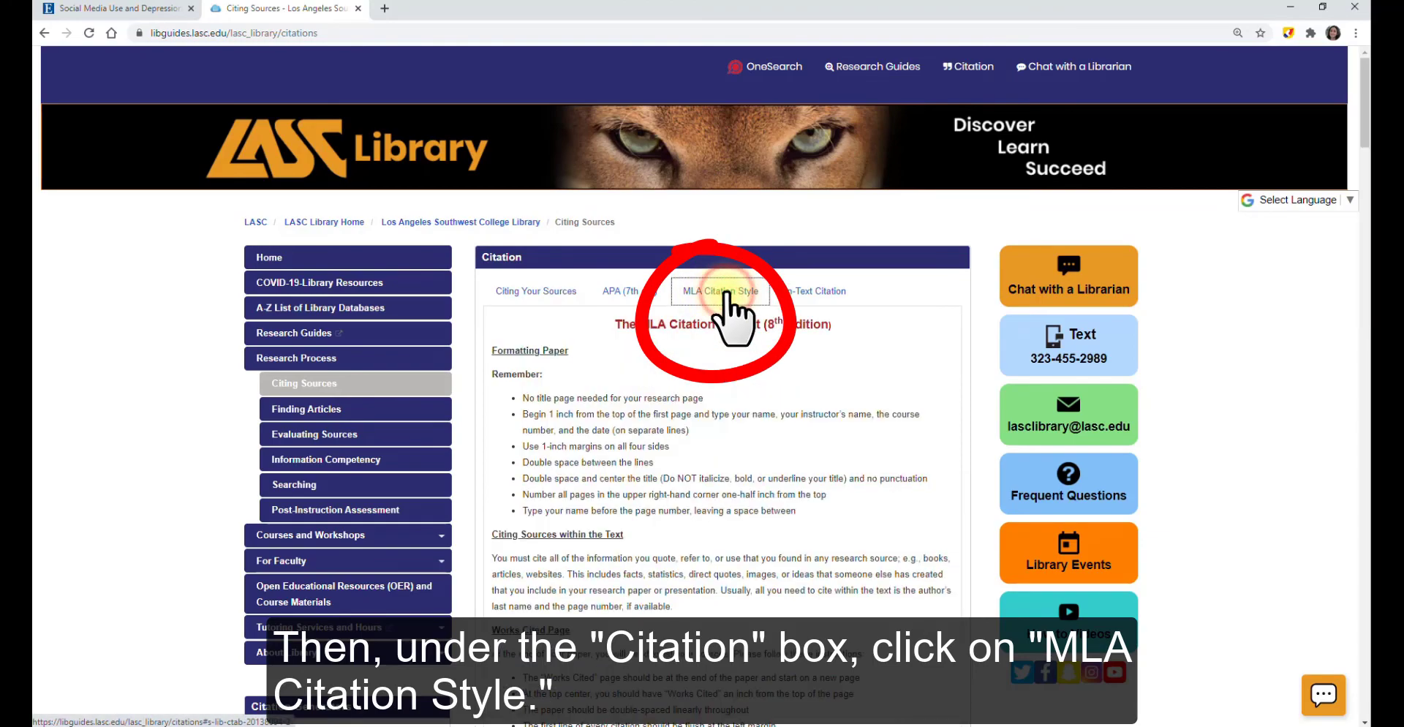
scroll(708, 403, "down", 12)
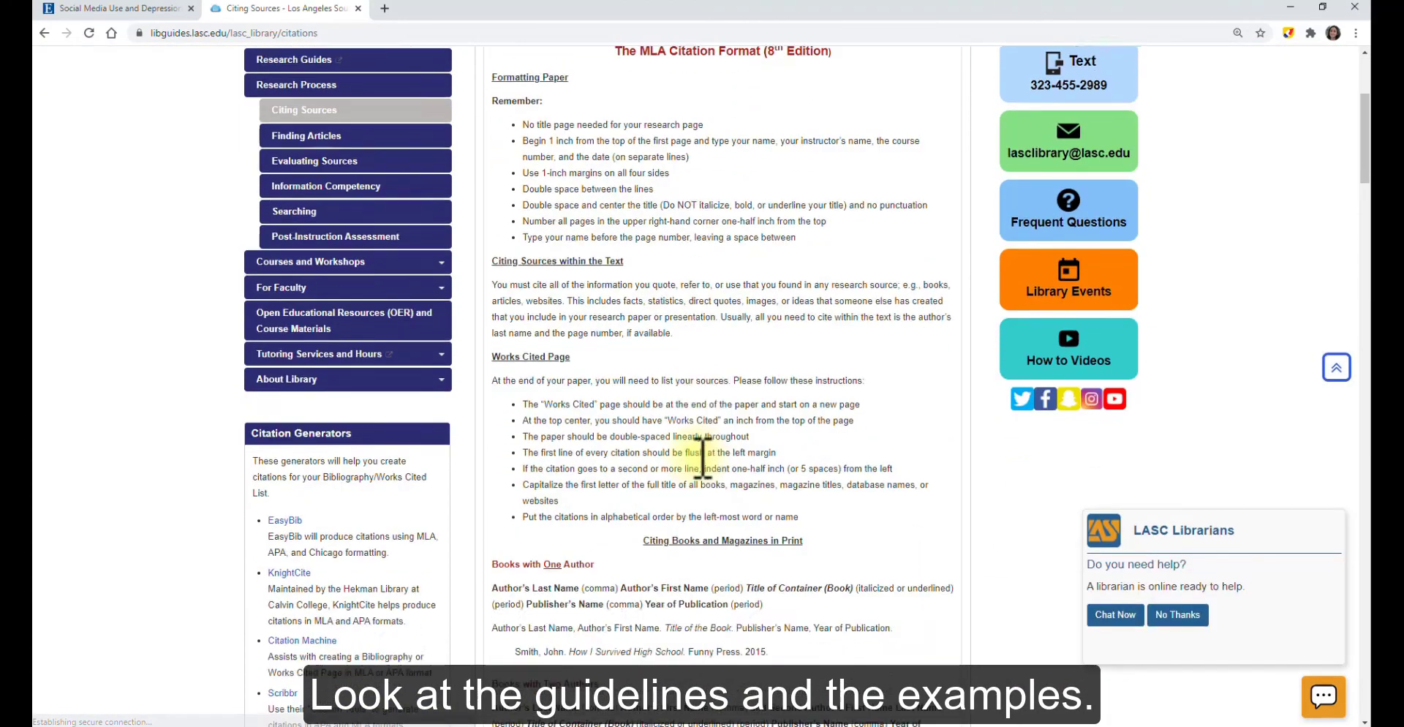
scroll(702, 482, "down", 5)
scroll(709, 497, "up", 20)
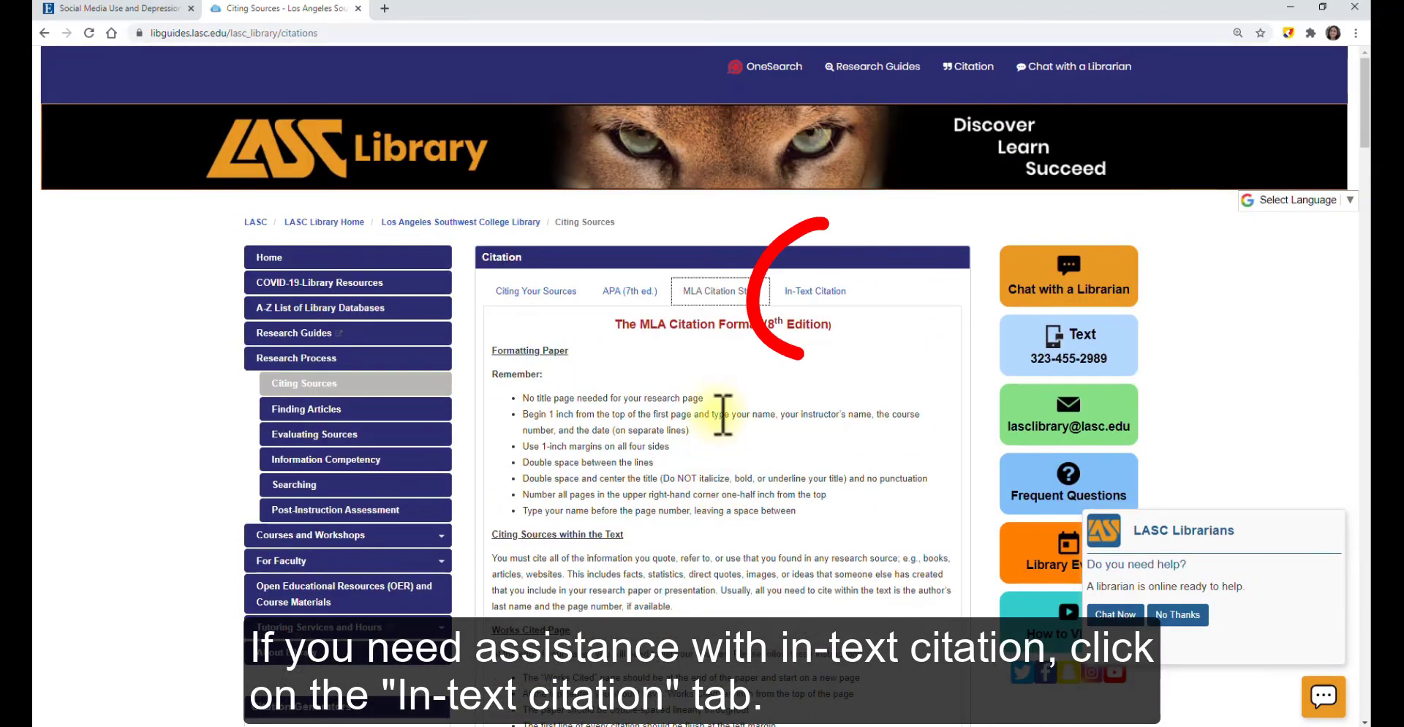
left_click(817, 292)
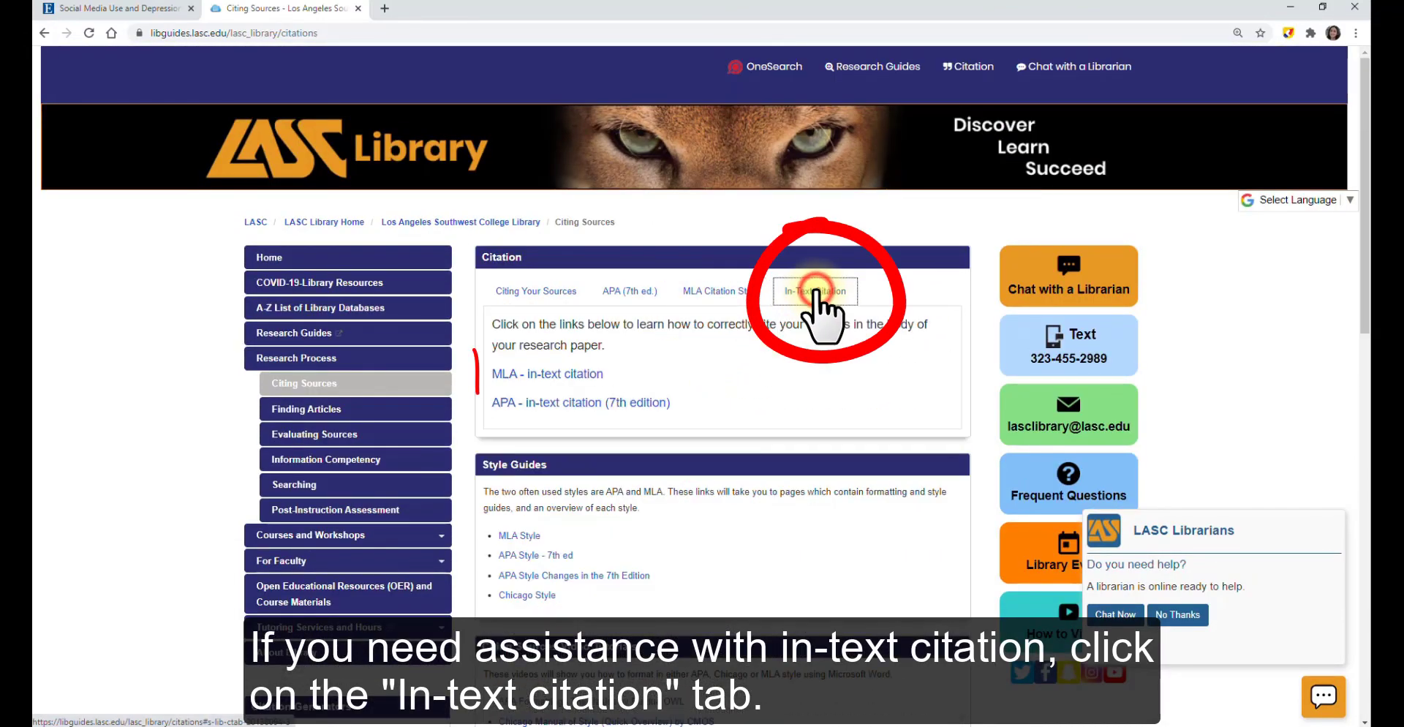
left_click(550, 376)
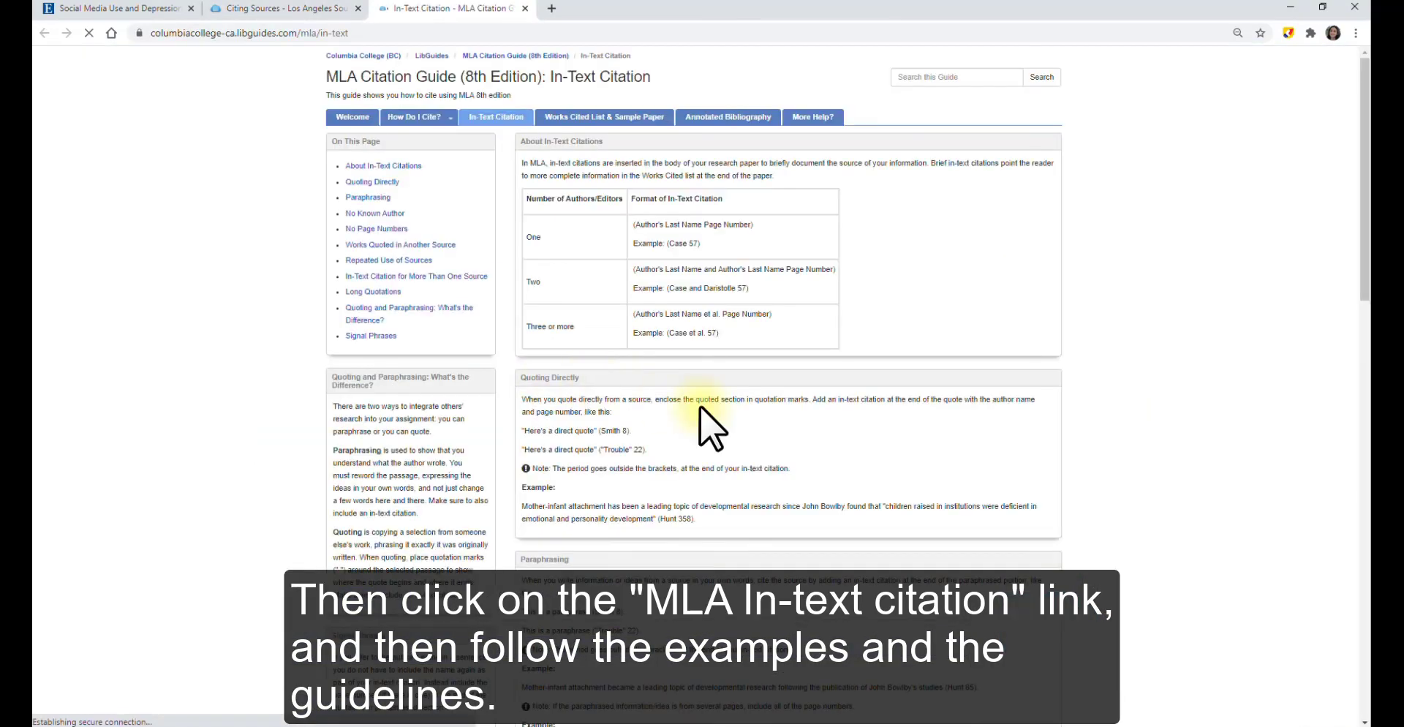
scroll(702, 410, "down", 12)
scroll(709, 428, "up", 12)
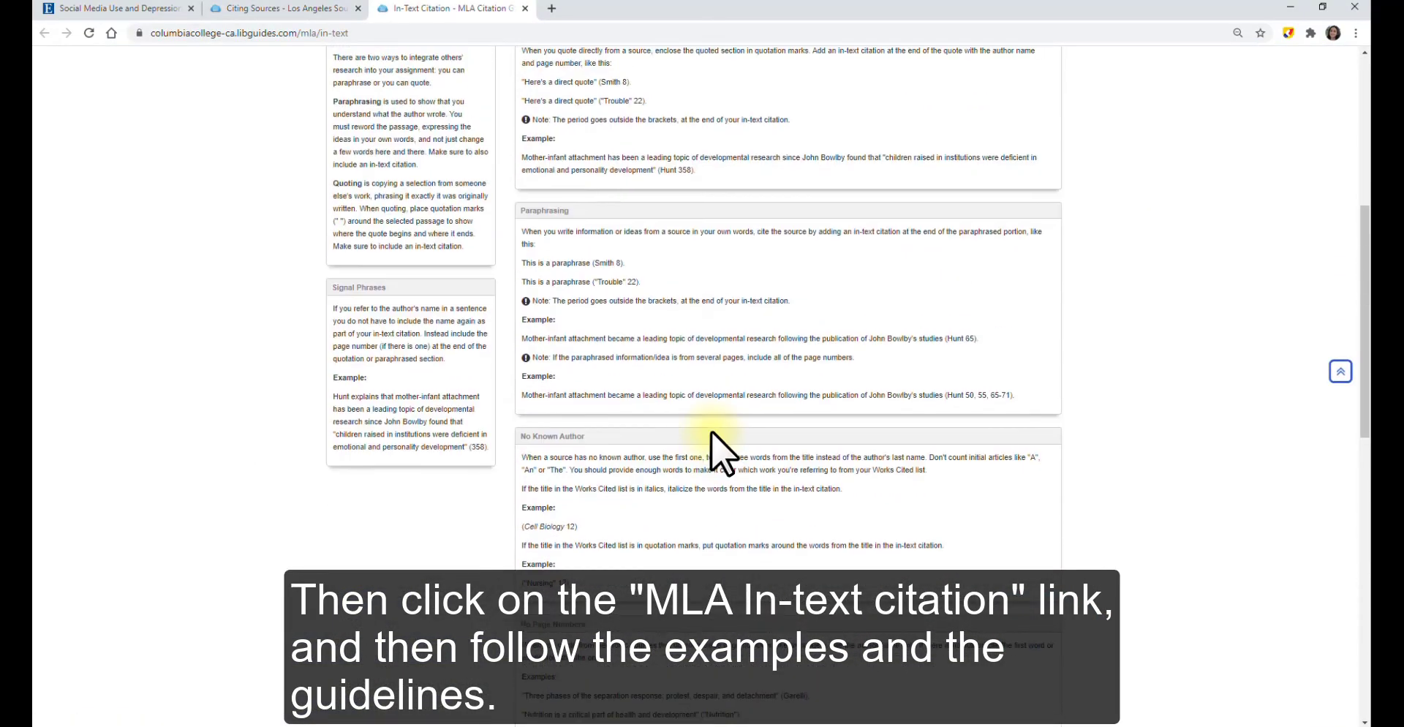